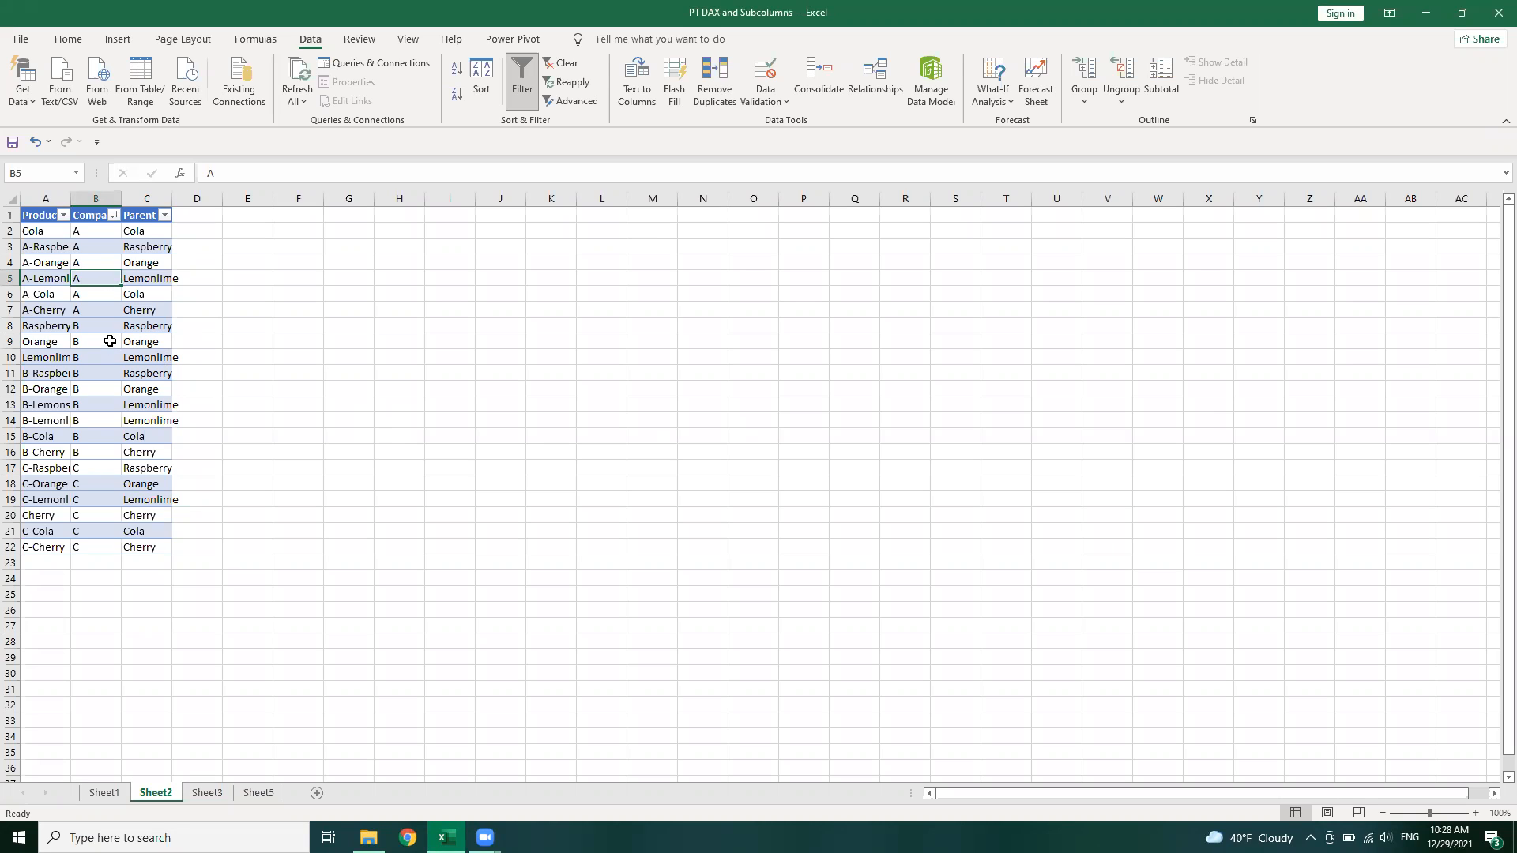
Examine the Product, Company and Parent data on Sheet2 and the target parent-child layout on Sheet5
click(143, 235)
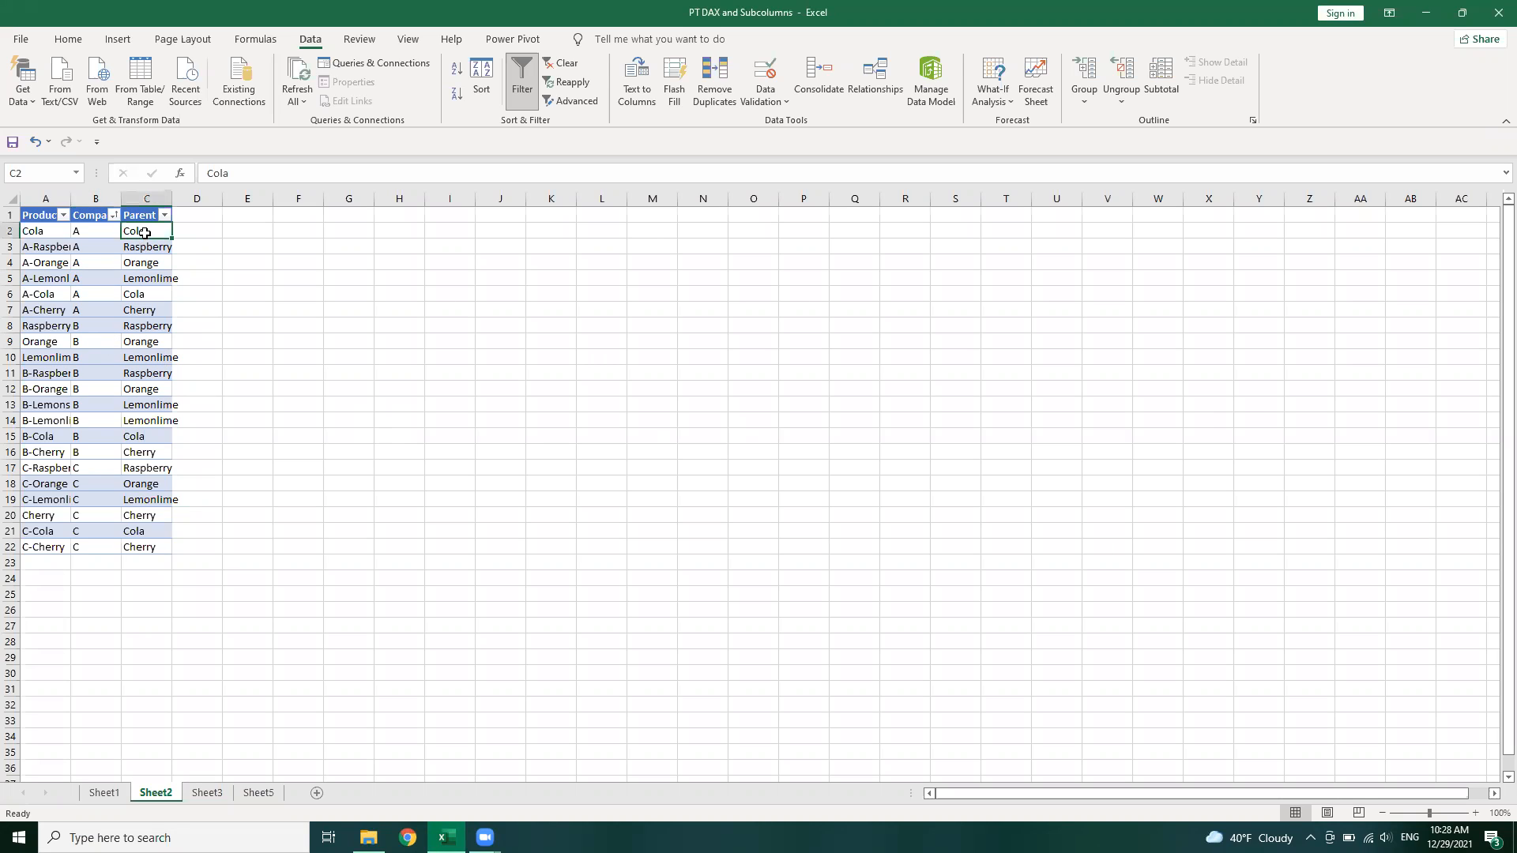
click(51, 330)
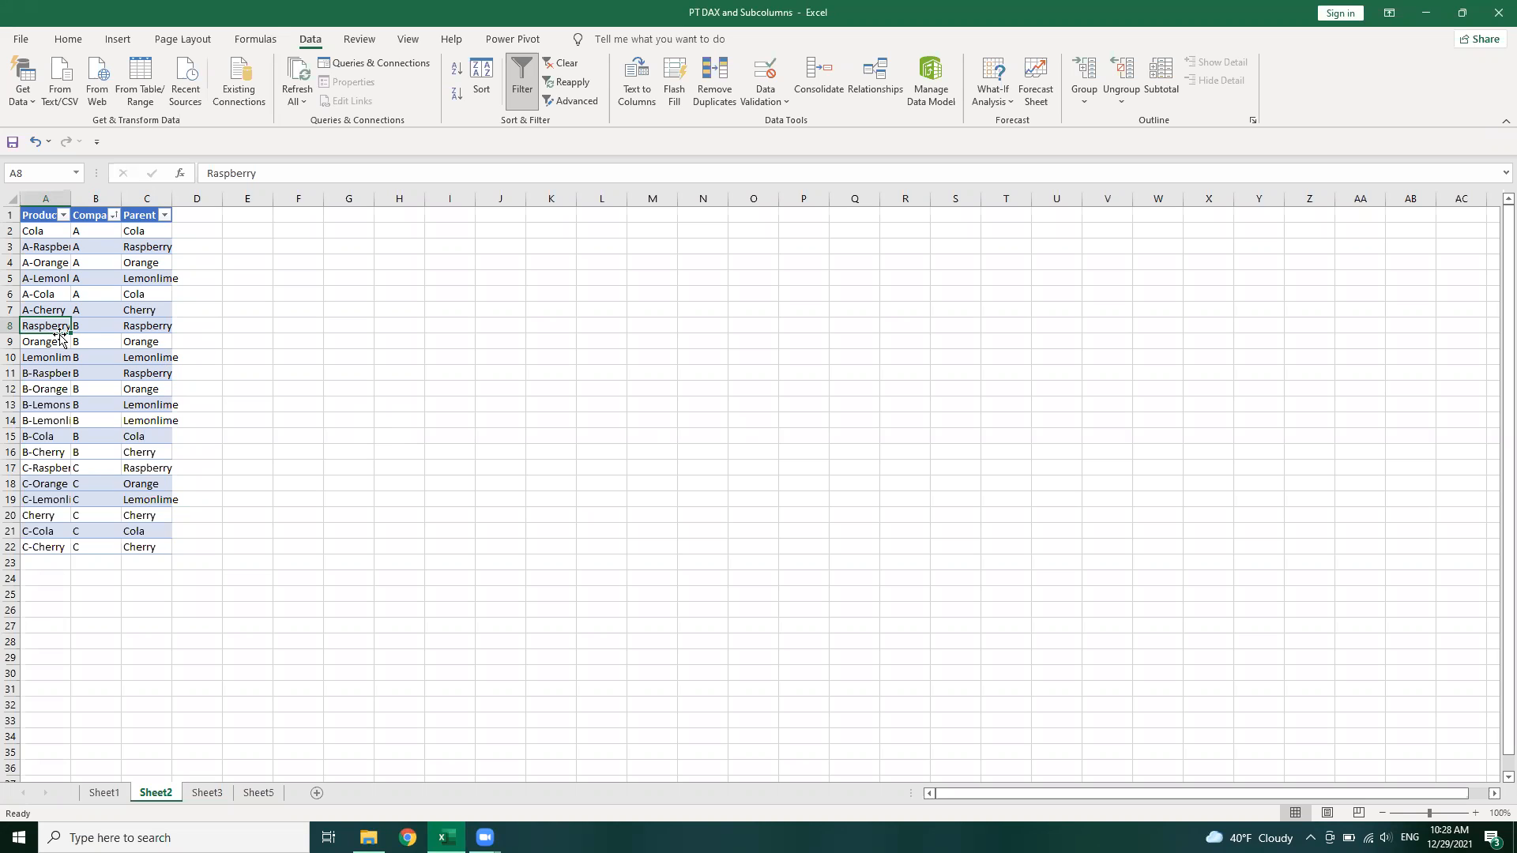
click(100, 312)
click(100, 231)
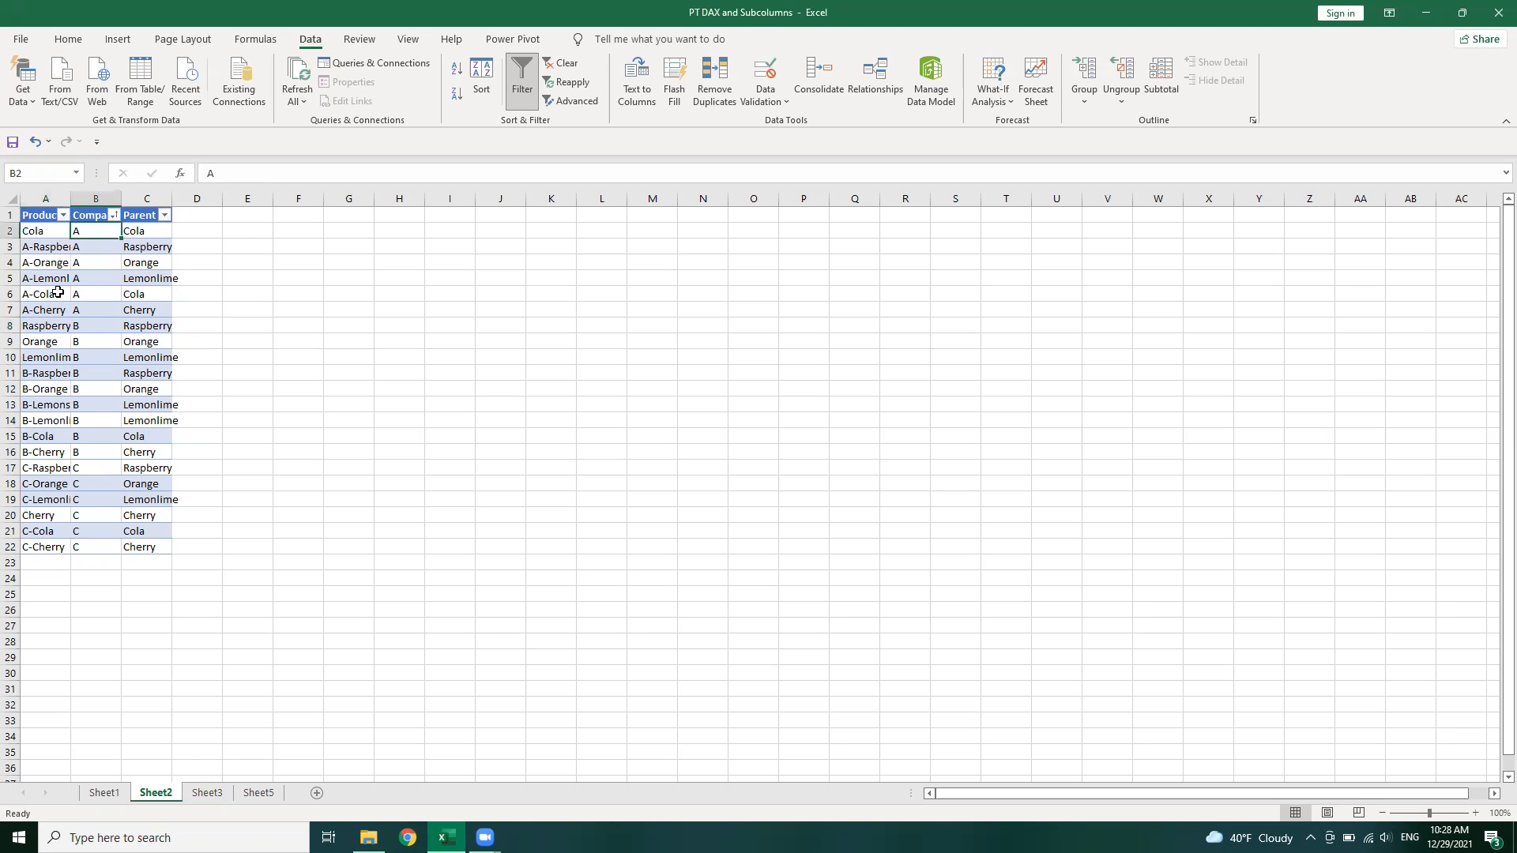
click(58, 292)
click(58, 328)
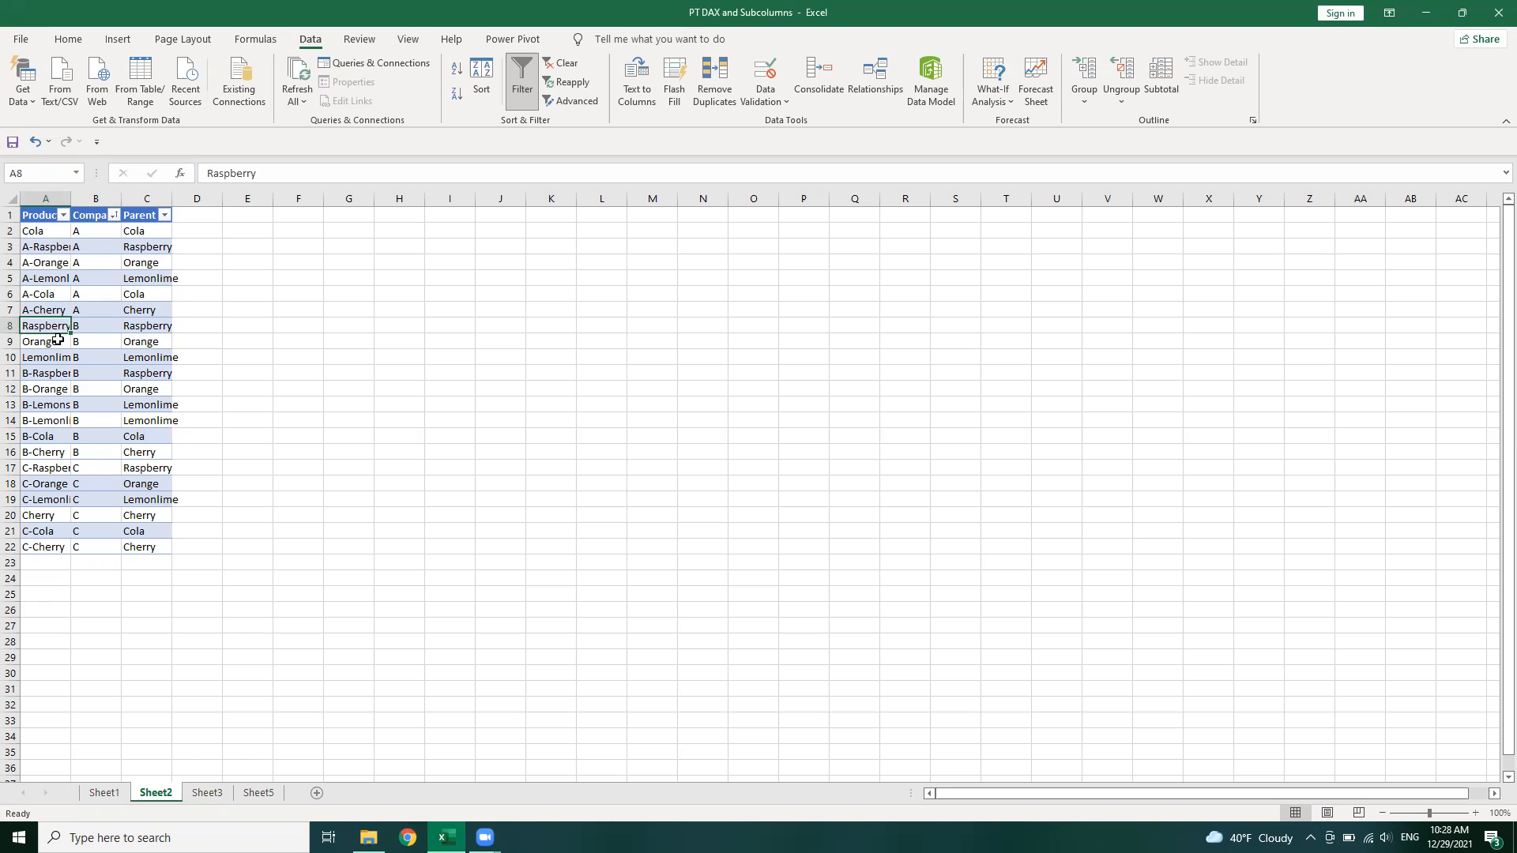
click(58, 341)
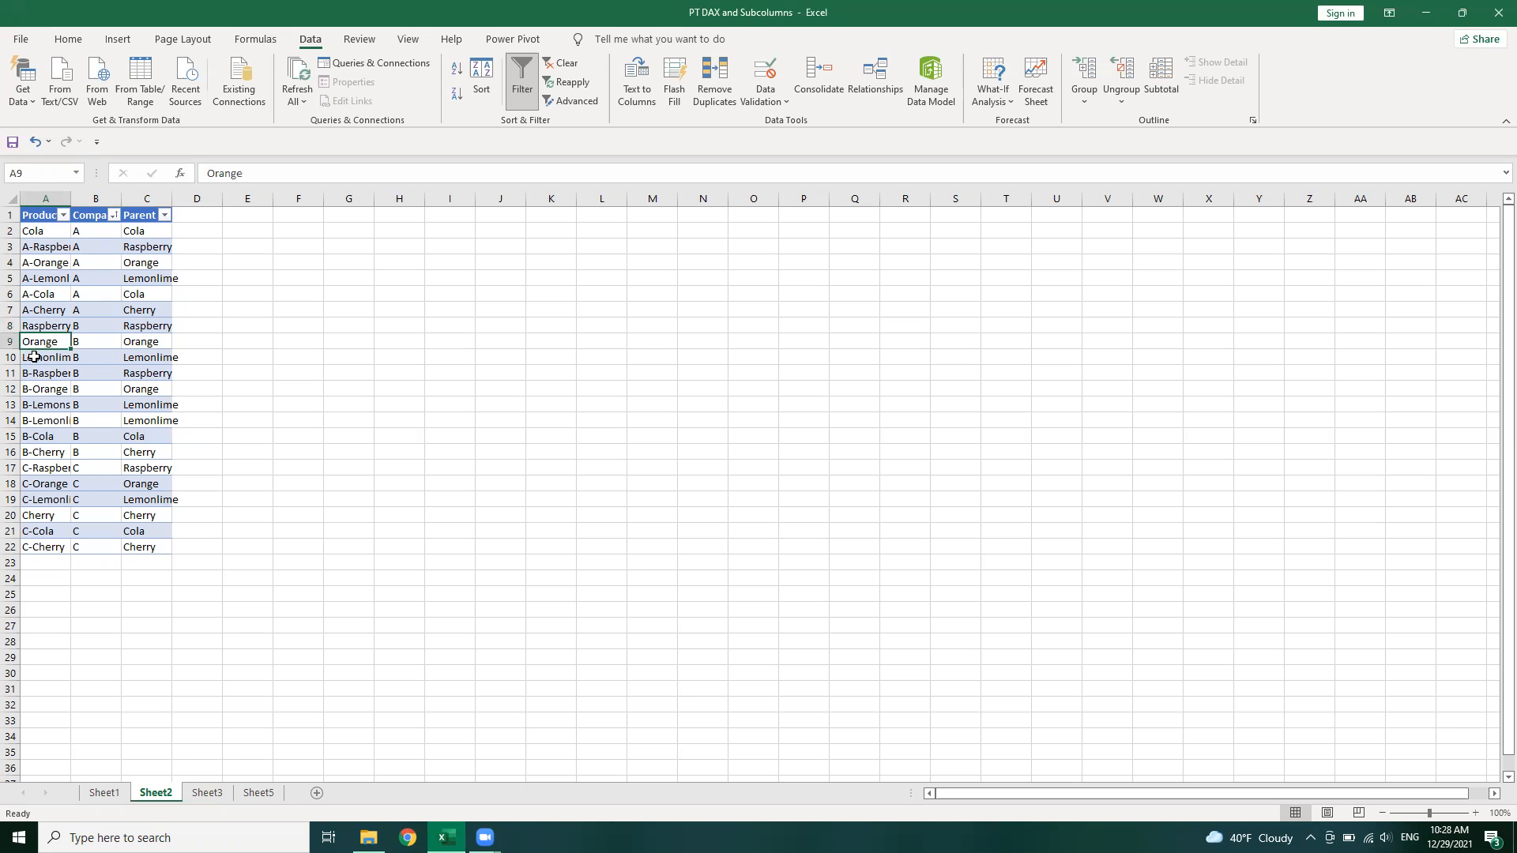
click(52, 295)
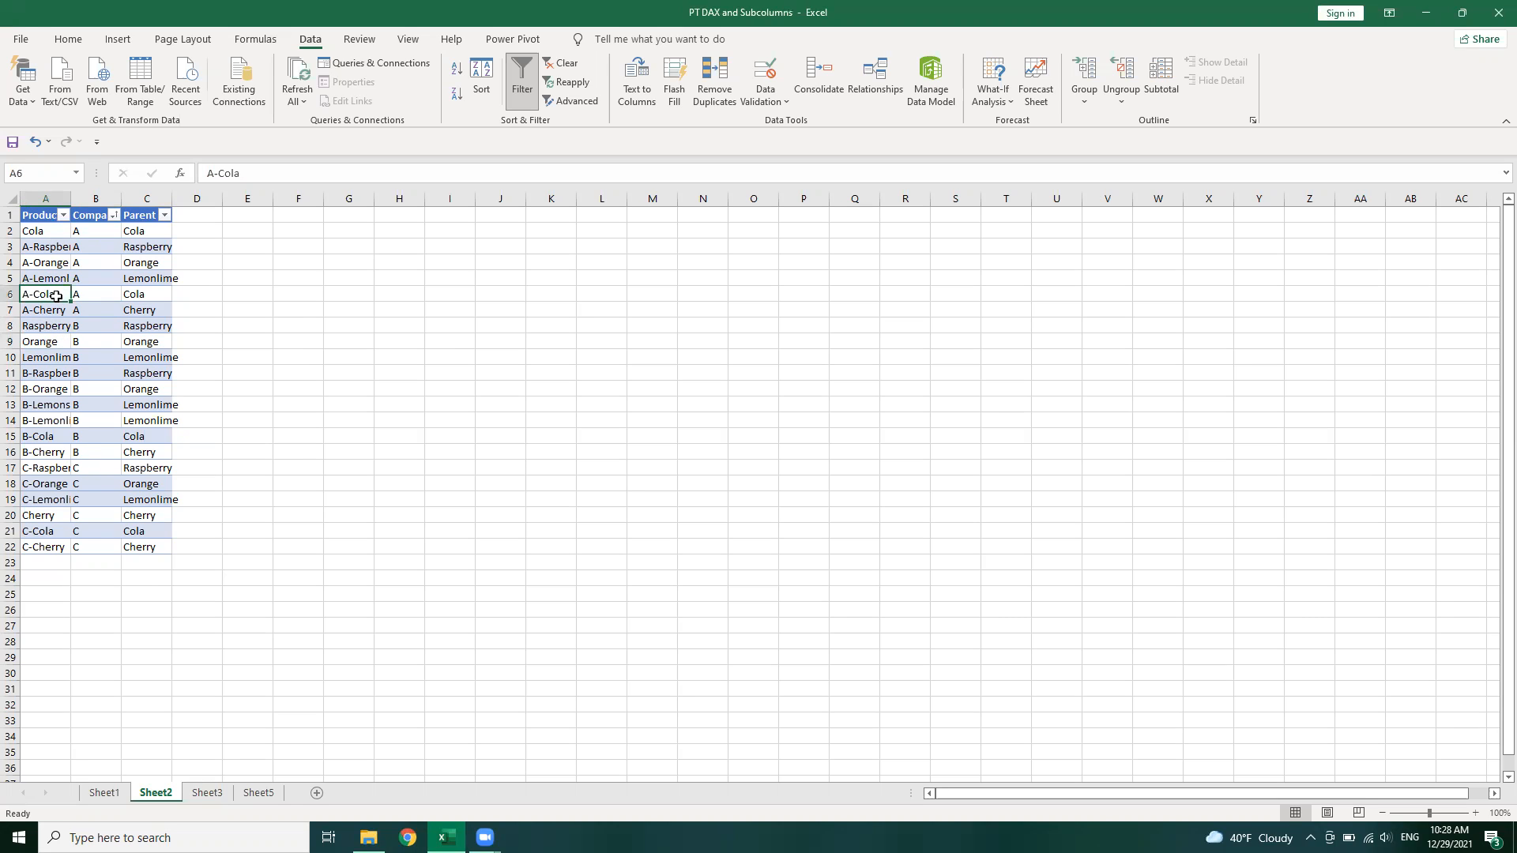
click(57, 241)
click(311, 372)
click(147, 230)
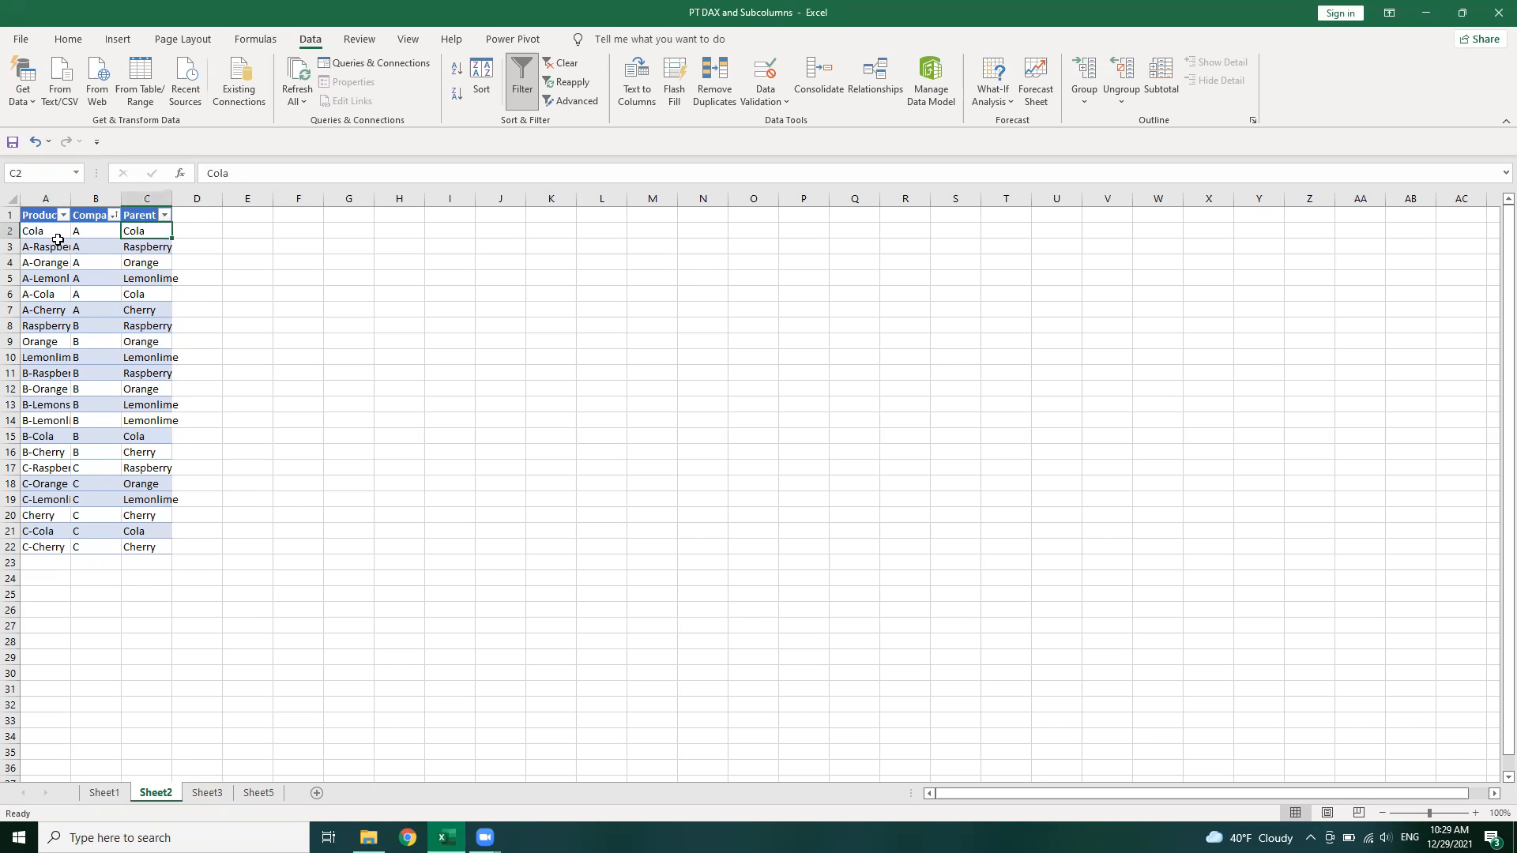
click(159, 262)
click(100, 343)
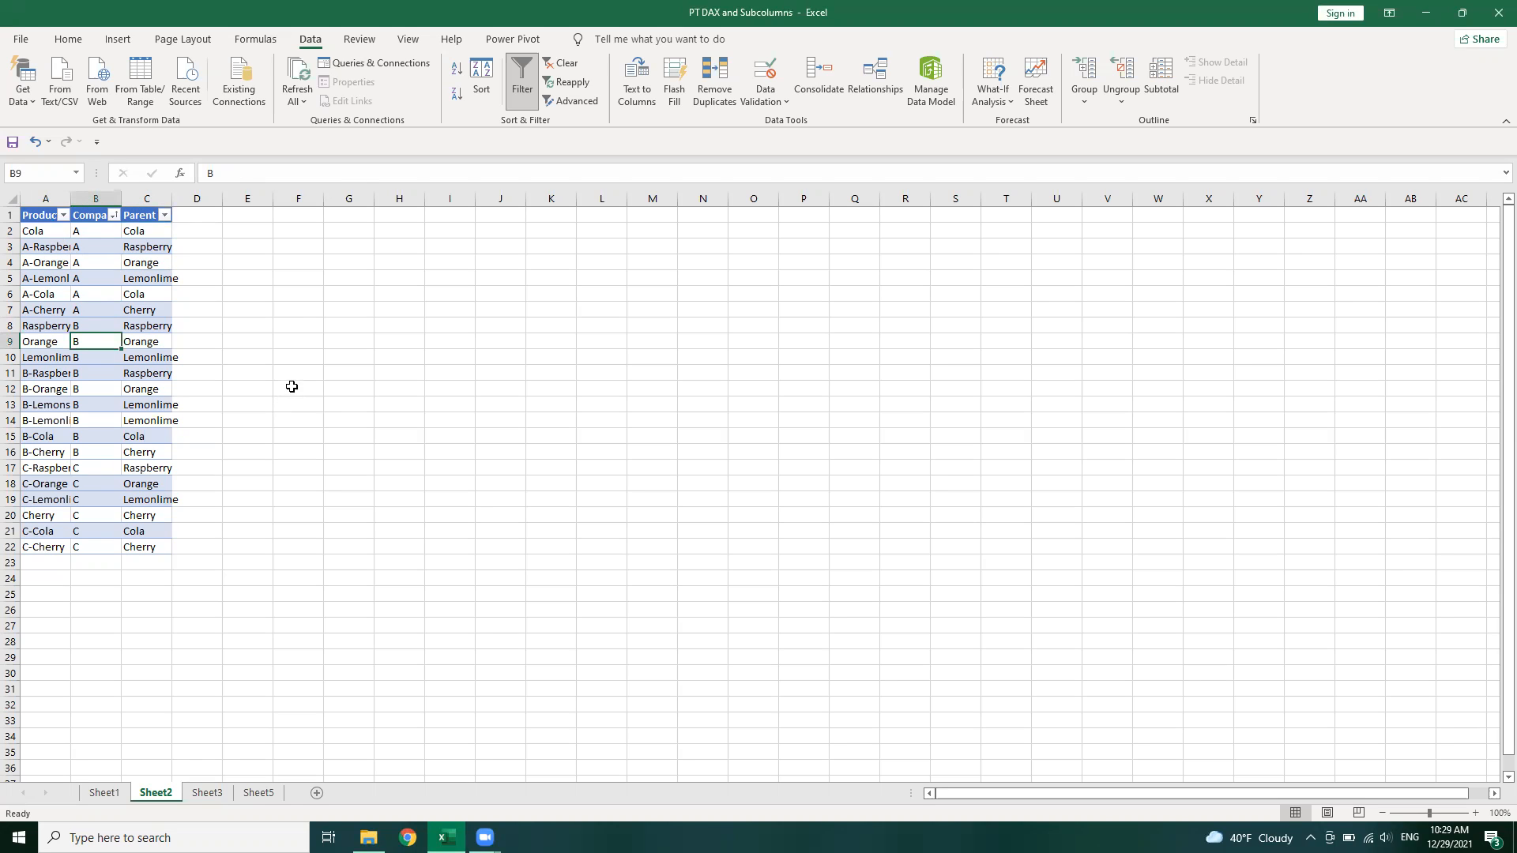
click(261, 794)
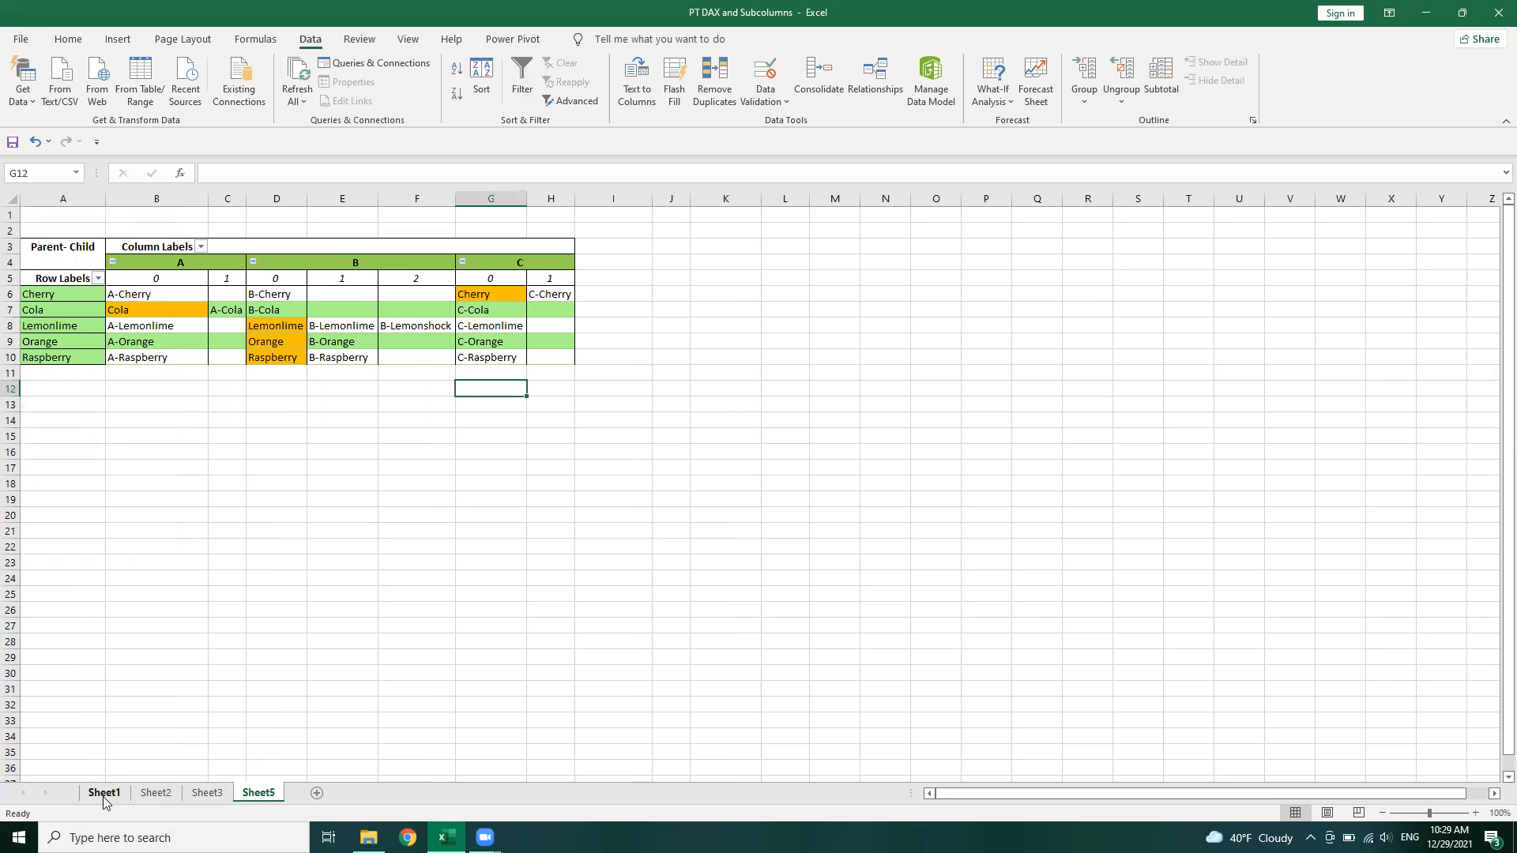
click(206, 800)
click(155, 796)
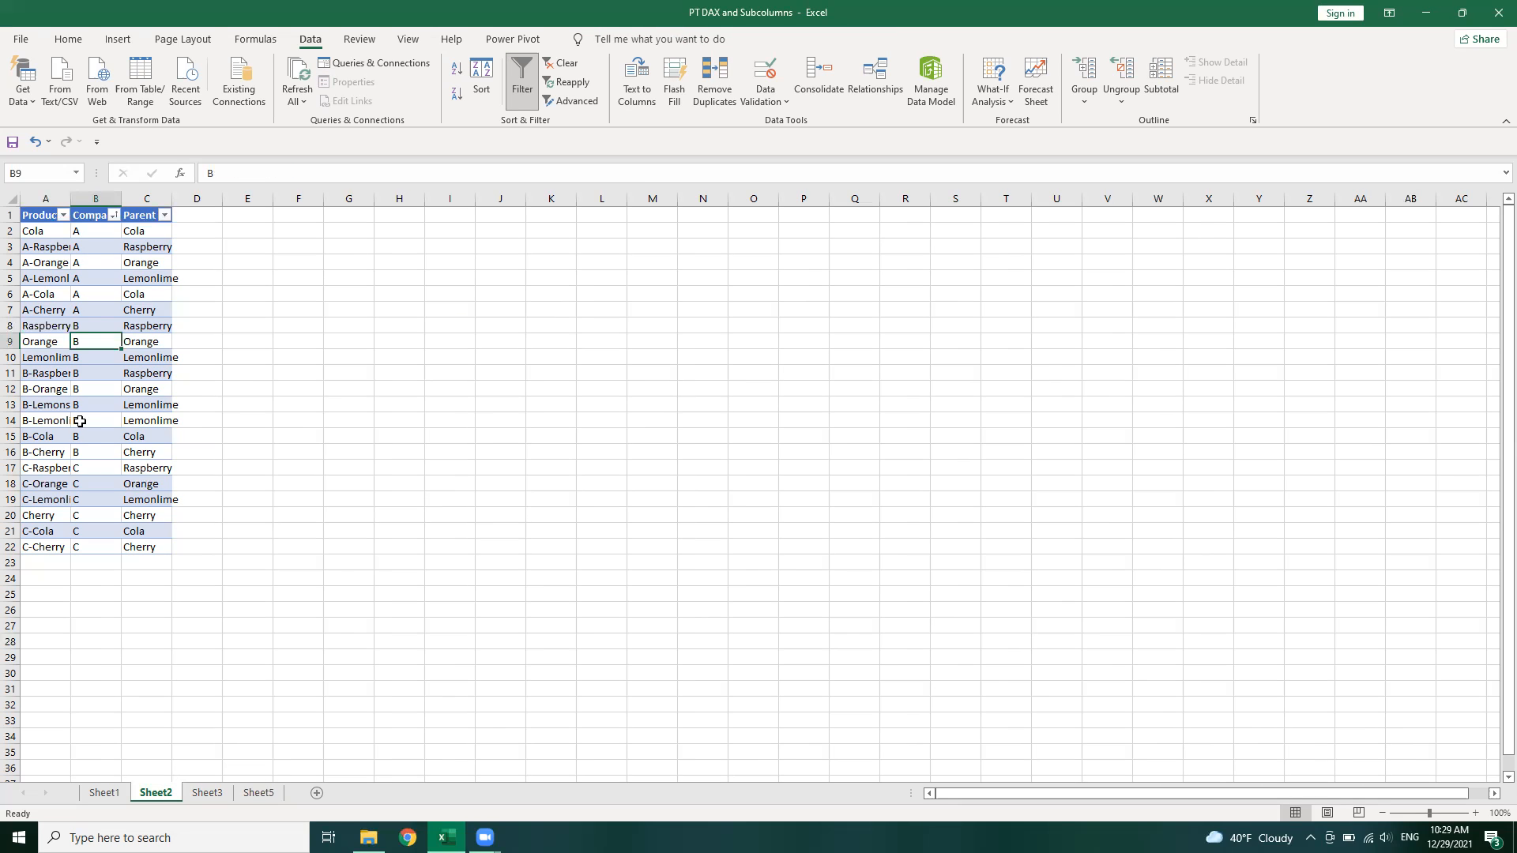
Turn off the table's filter buttons and insert a PivotTable on the existing sheet at cell G2
click(521, 83)
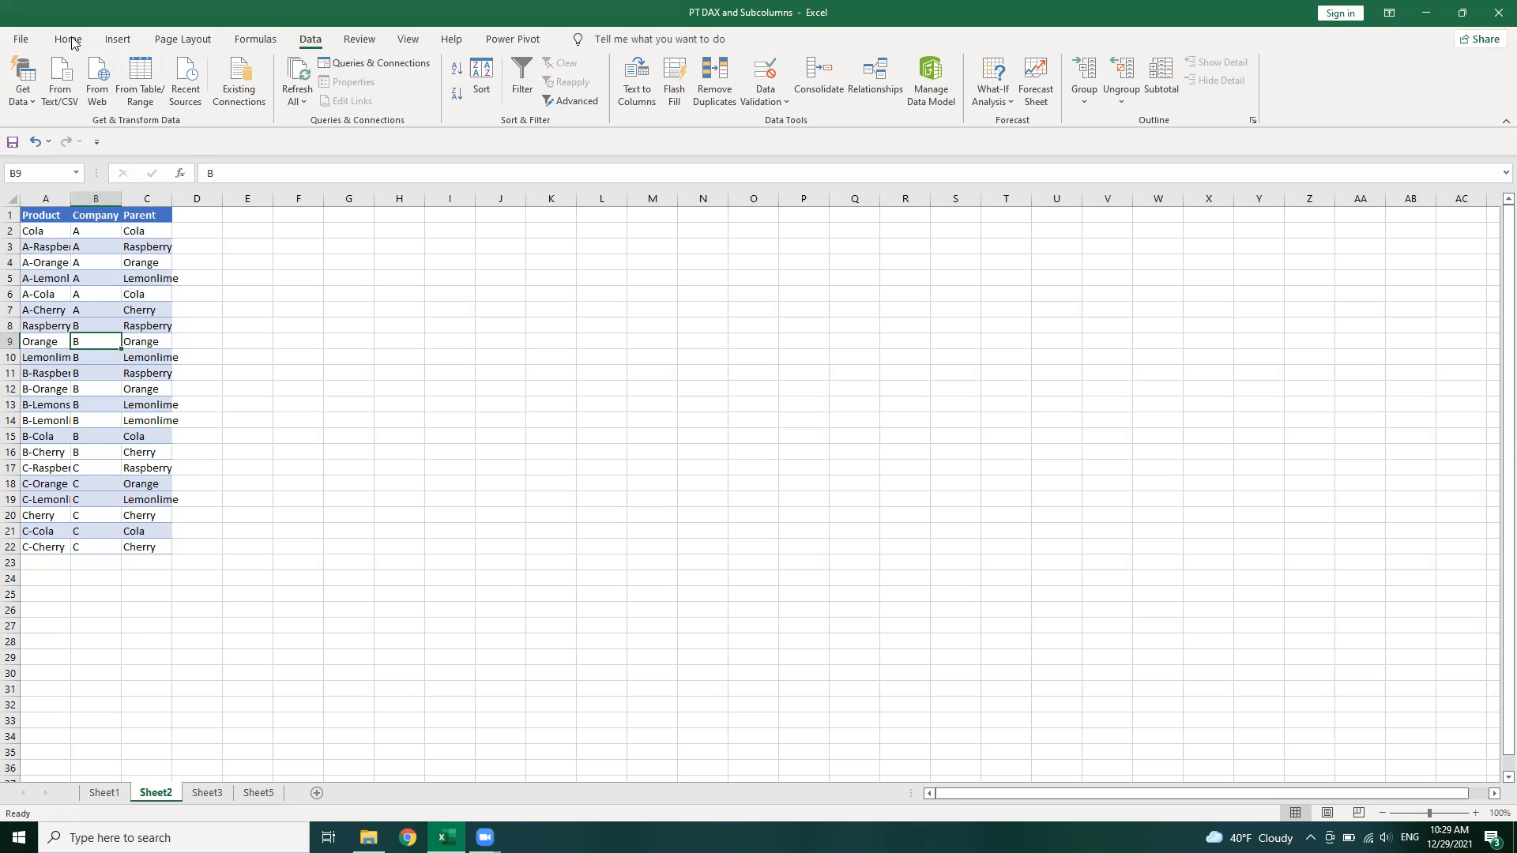
click(112, 45)
click(28, 79)
click(580, 437)
click(327, 231)
click(739, 509)
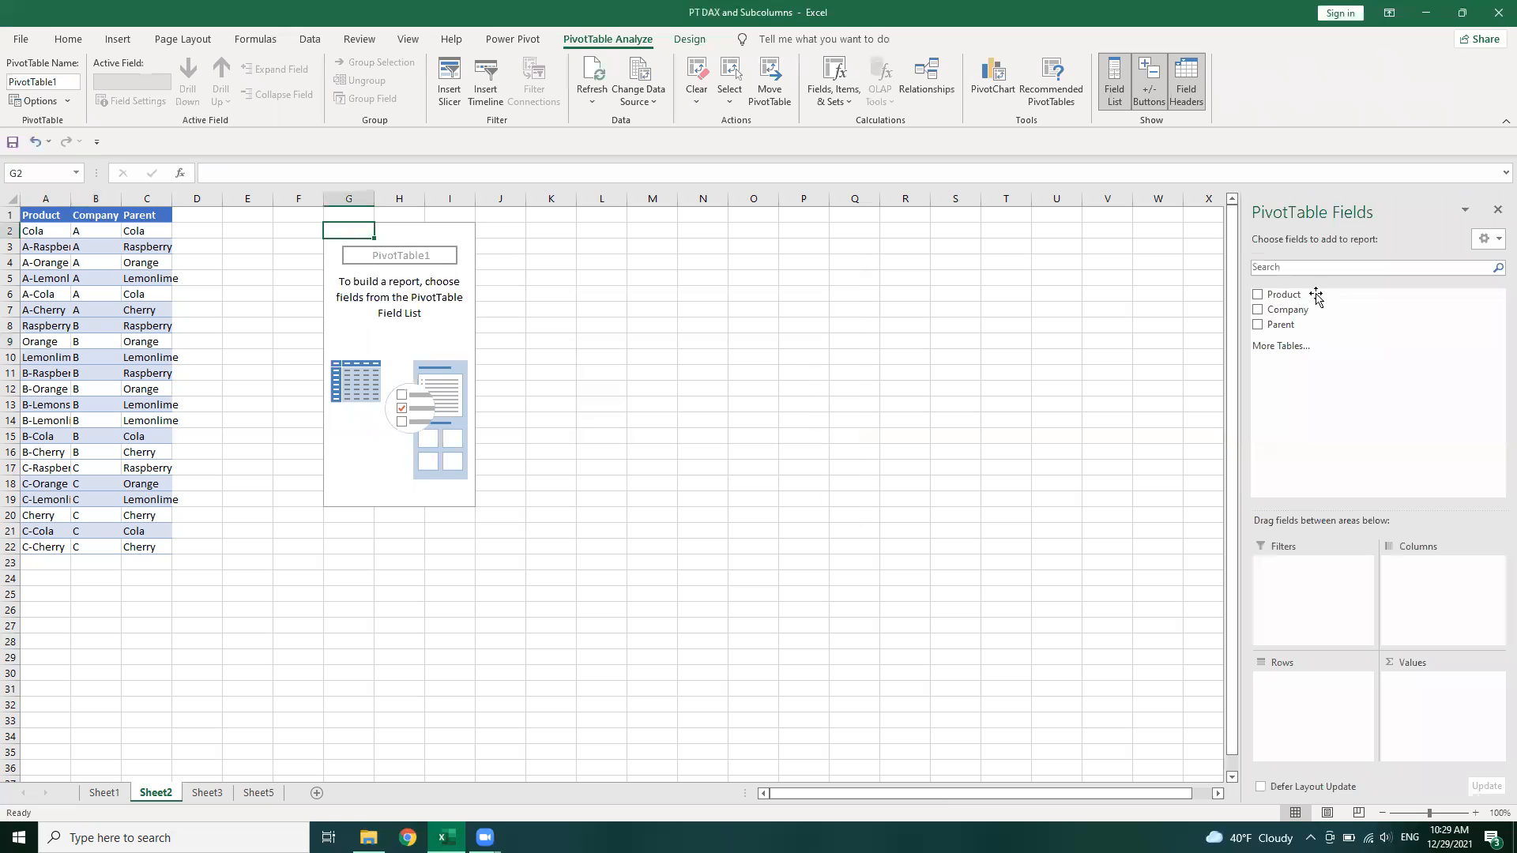
Count Product in the pivot's values and put Company in its rows
drag(1317, 298, 1450, 697)
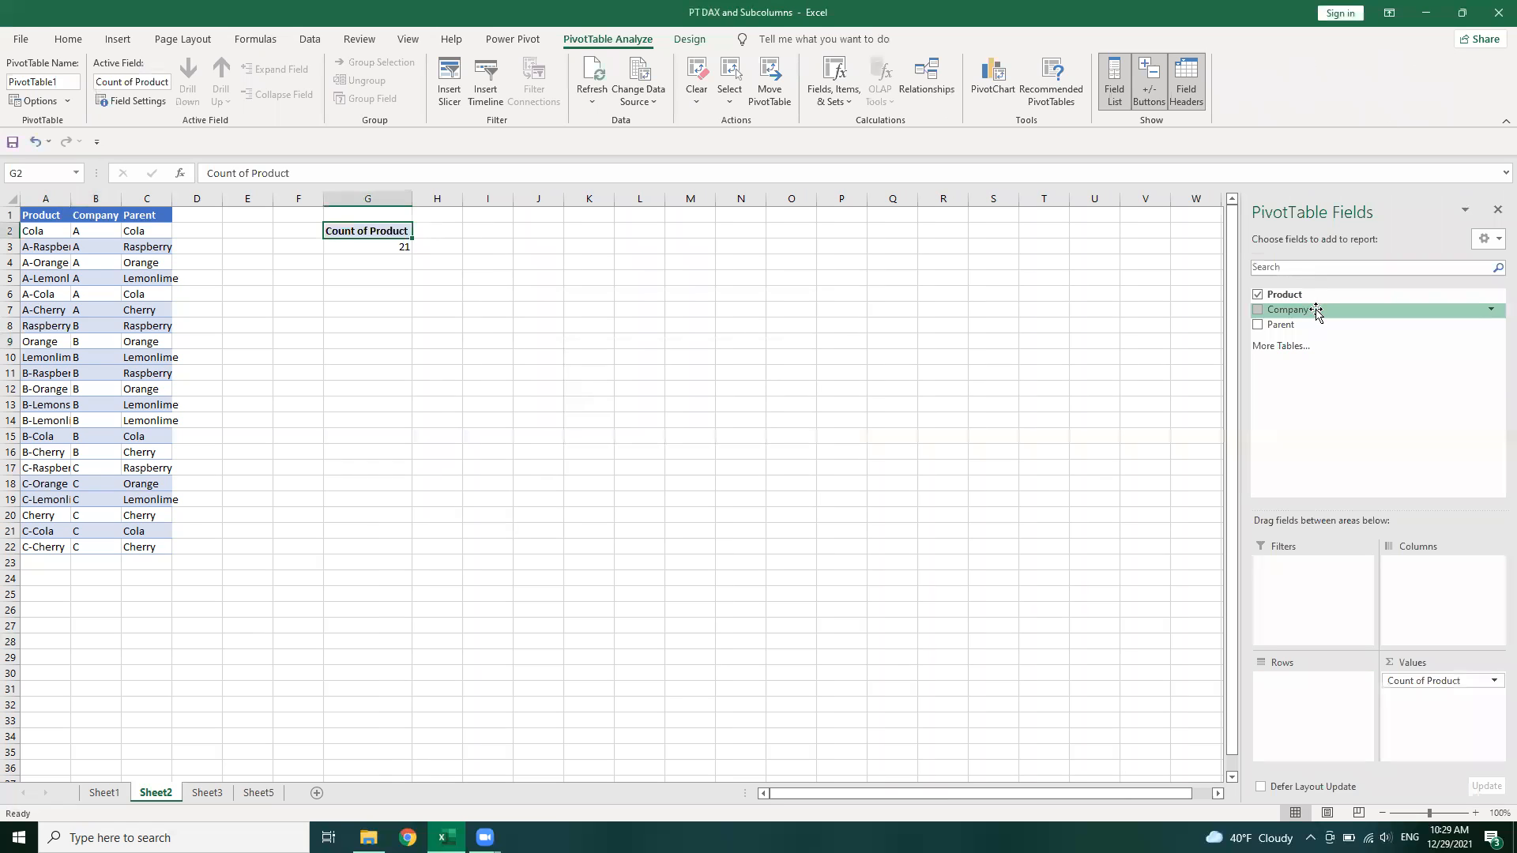
drag(1316, 311, 1302, 688)
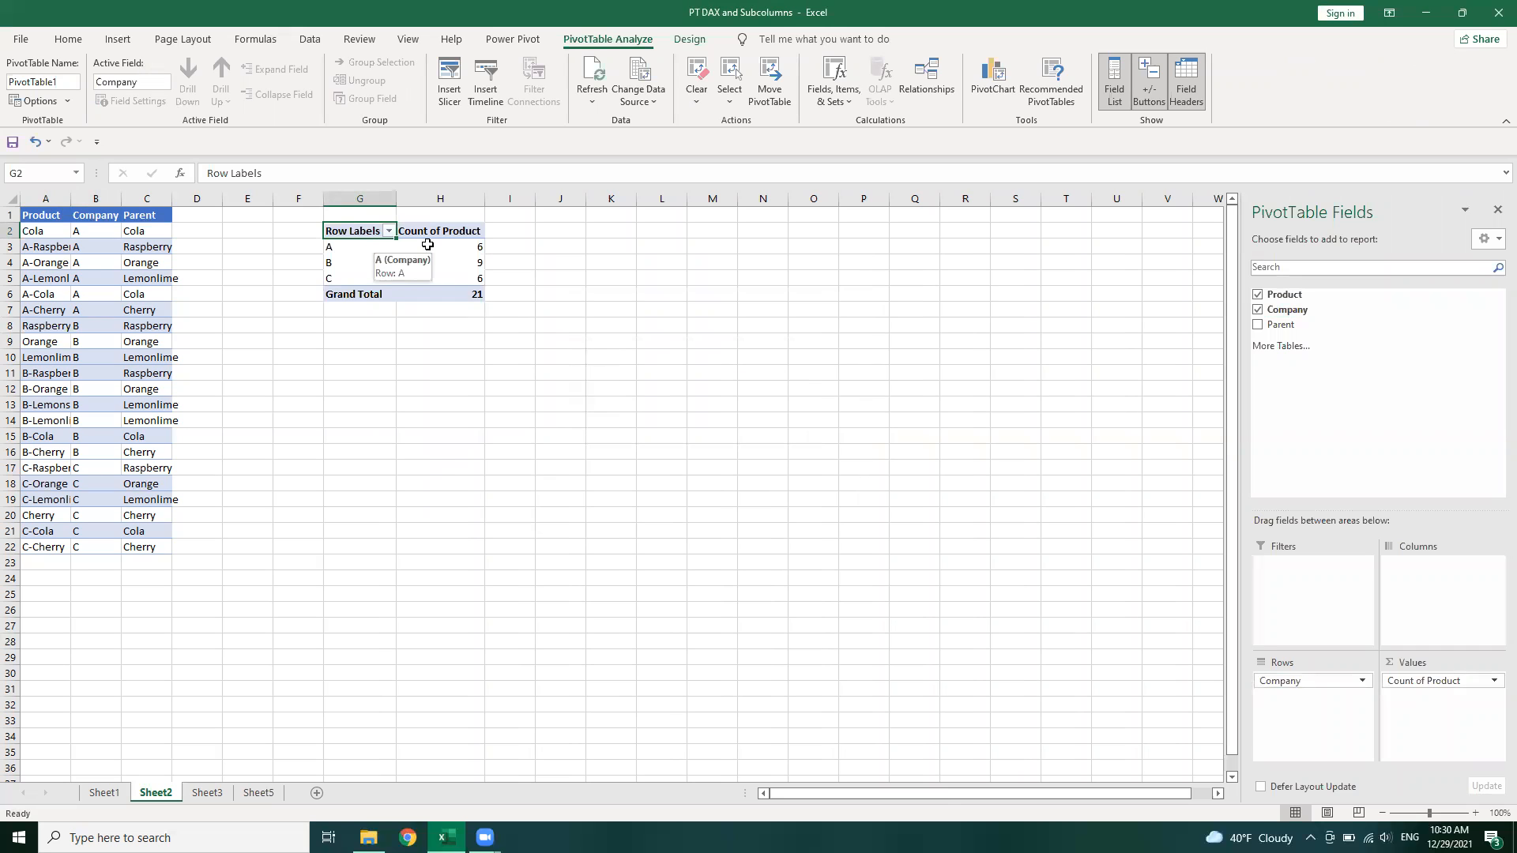
Compare the pivot's company counts with the source rows
click(418, 276)
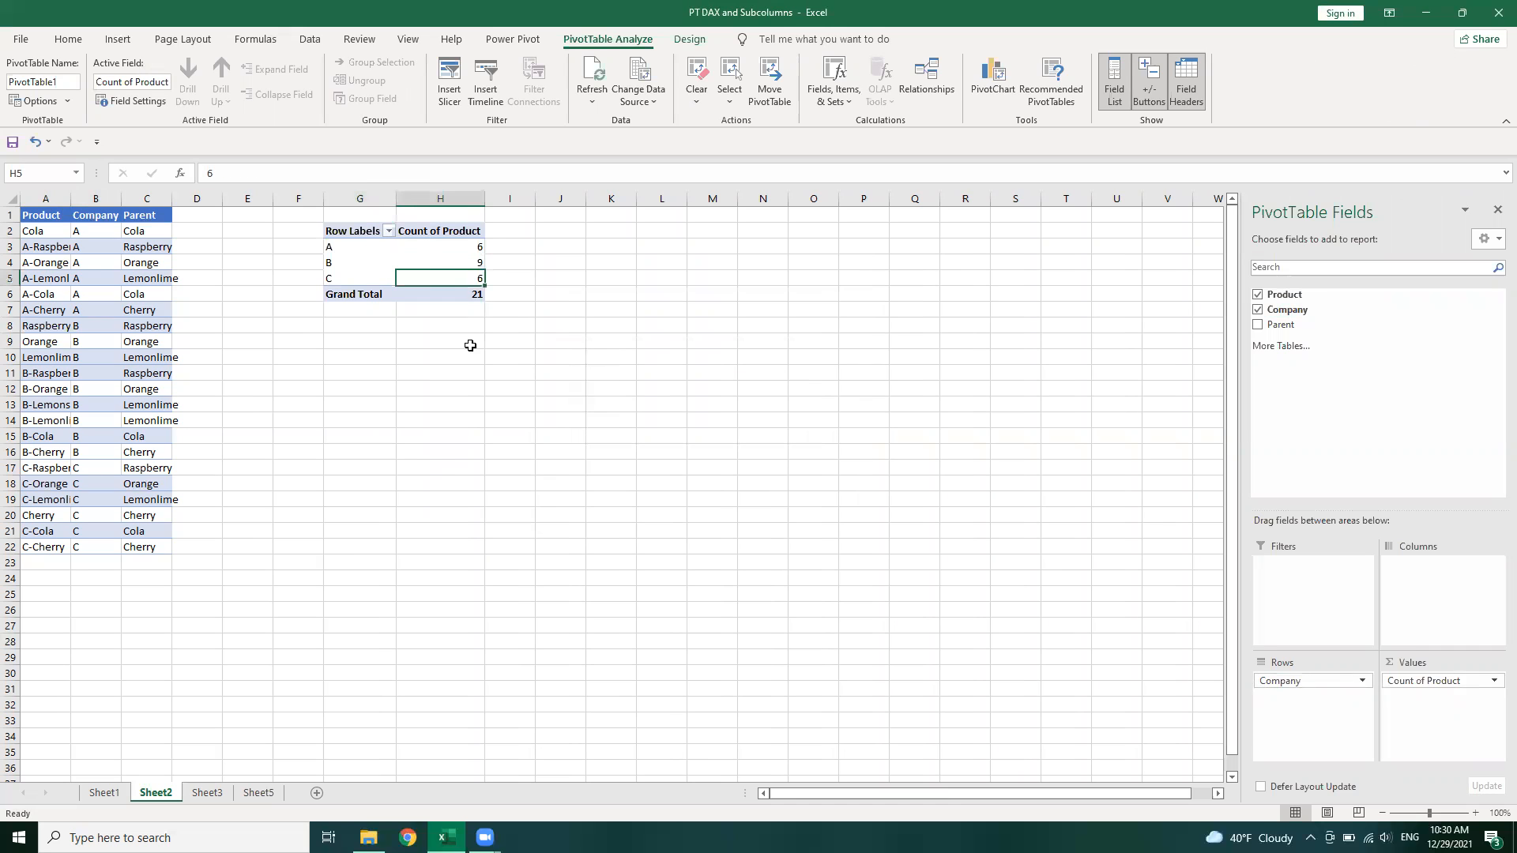
key(Up)
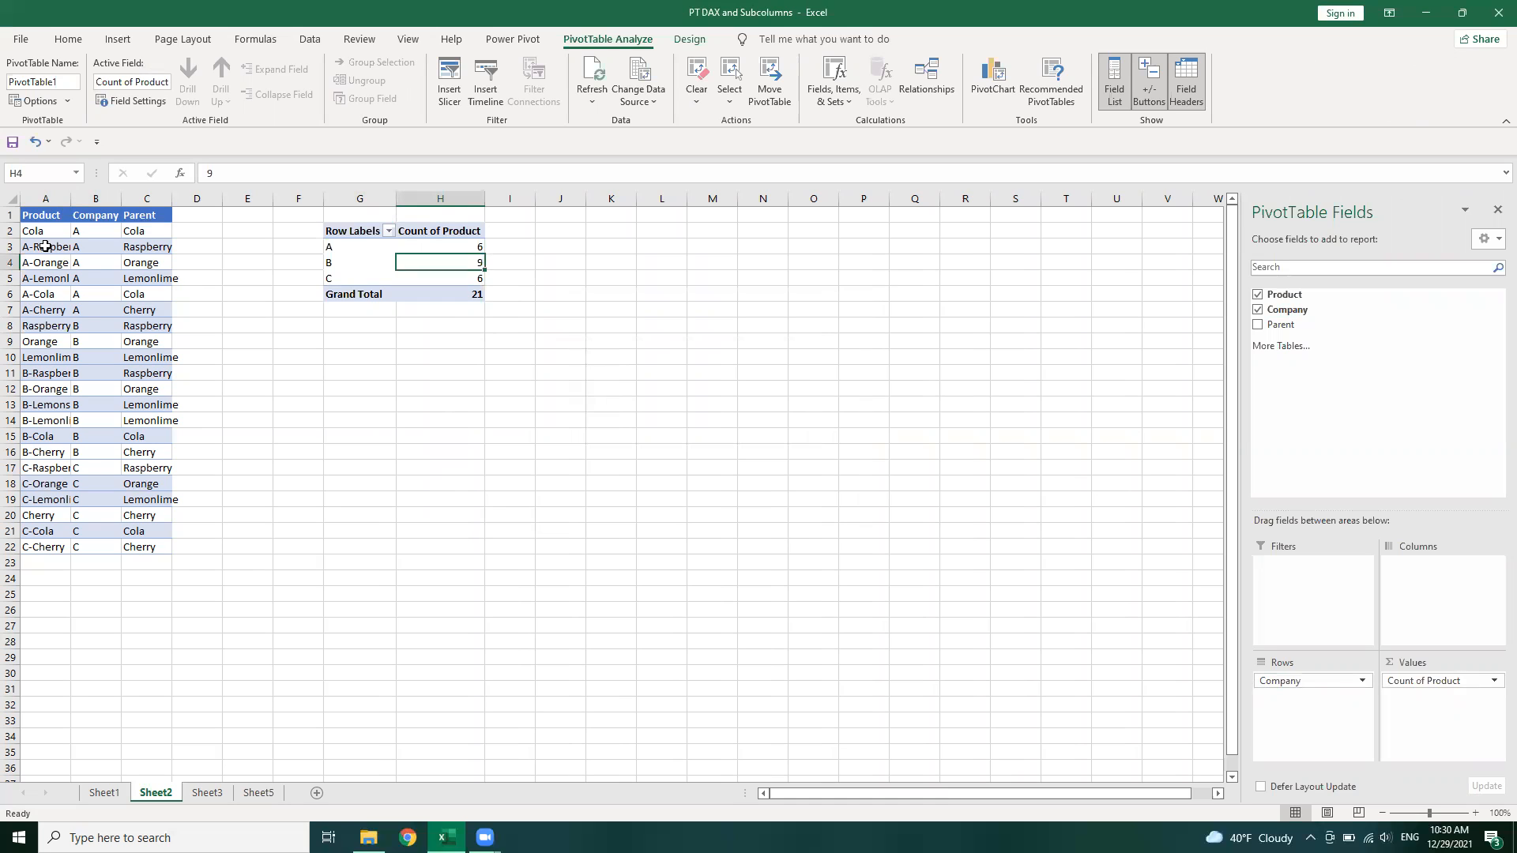
drag(45, 247, 96, 325)
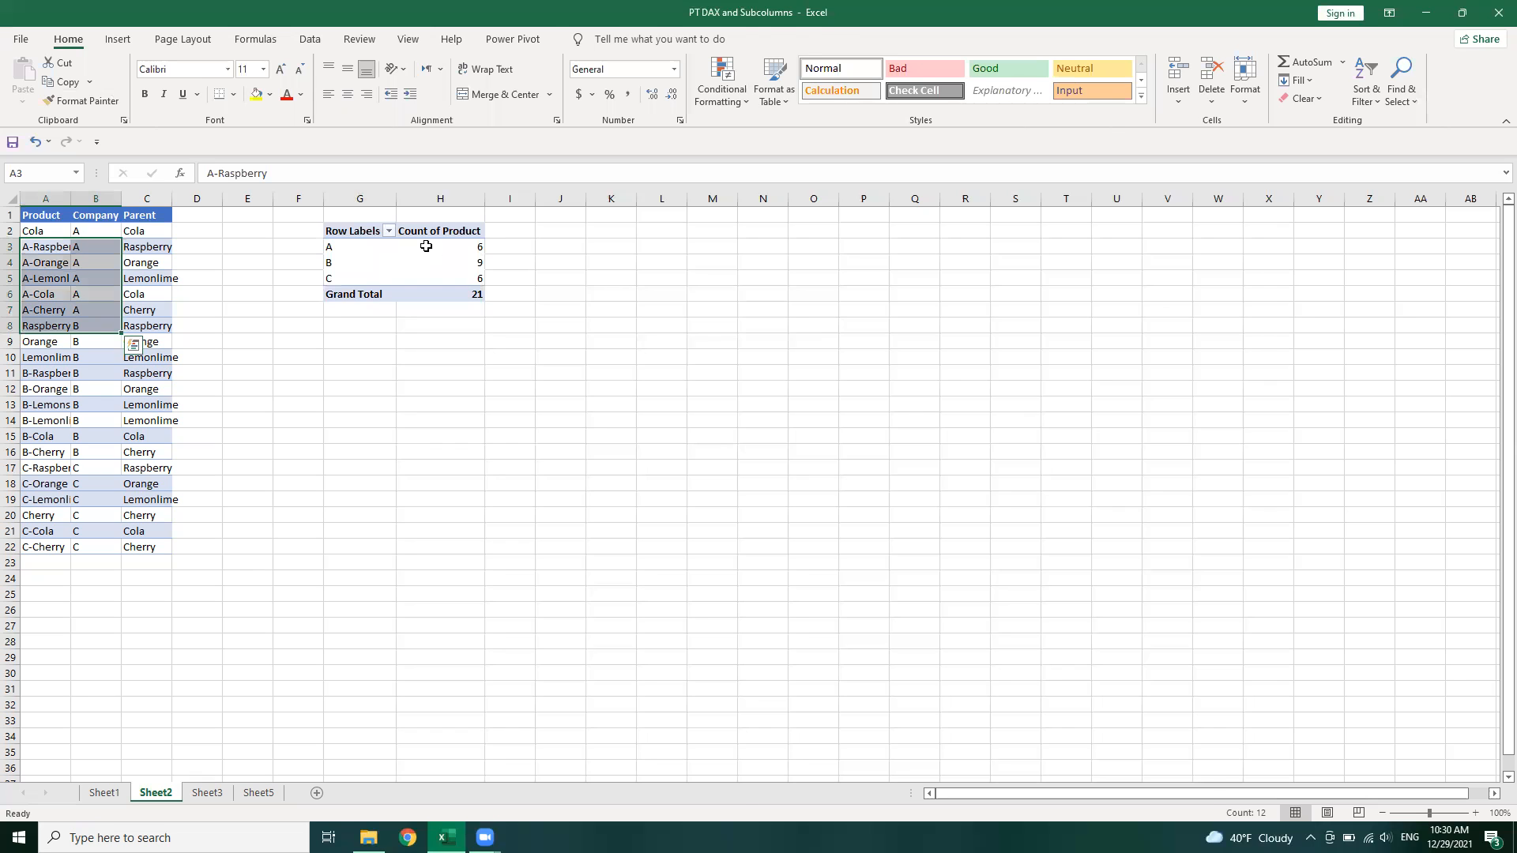
click(425, 245)
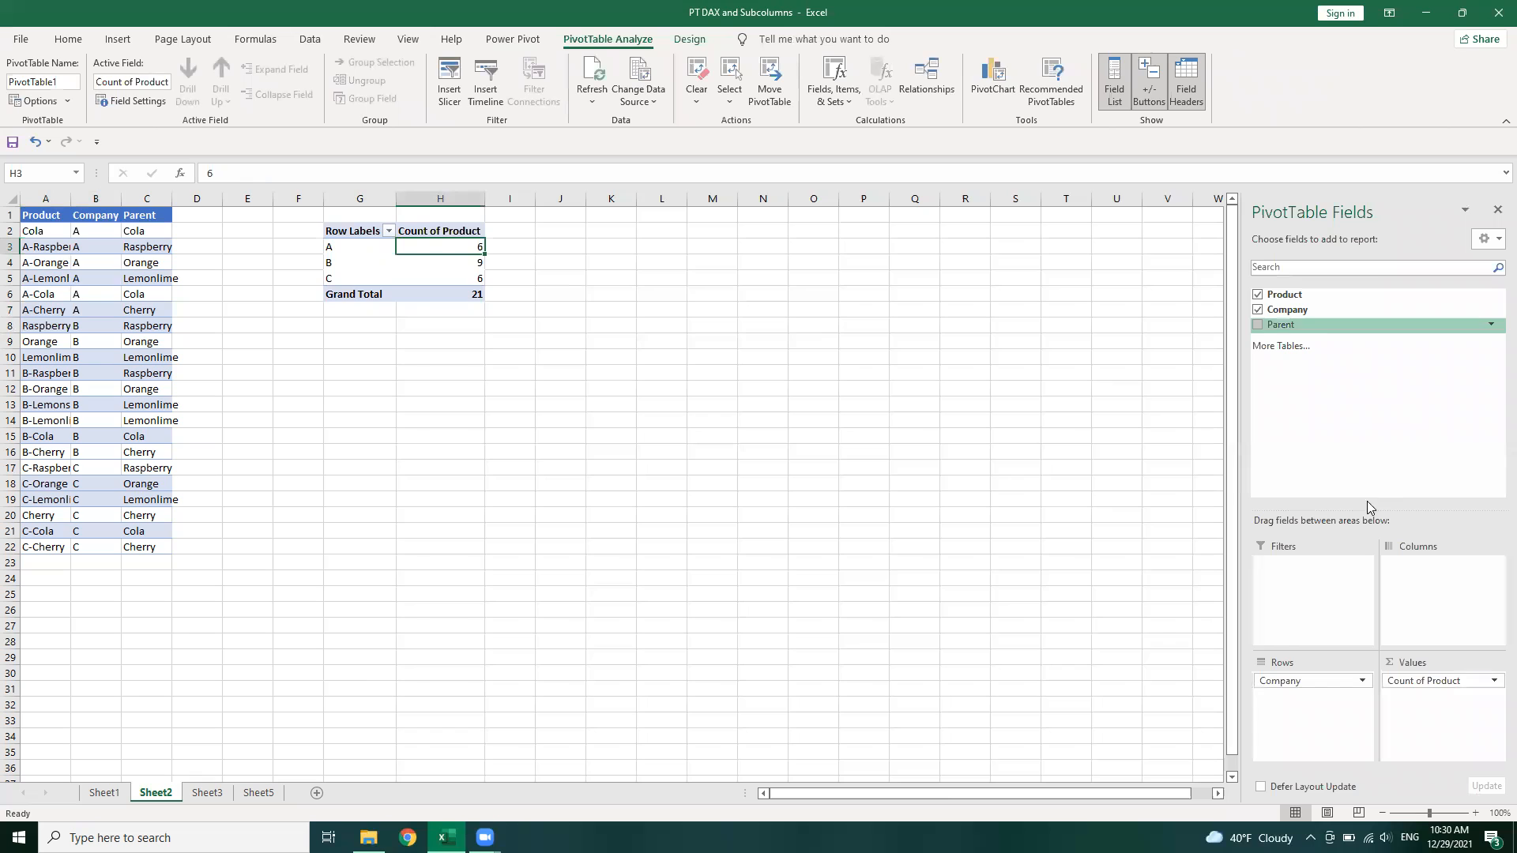
Move Company to the pivot's columns and add Parent to its rows
drag(1280, 682, 1431, 589)
drag(1320, 329, 1307, 684)
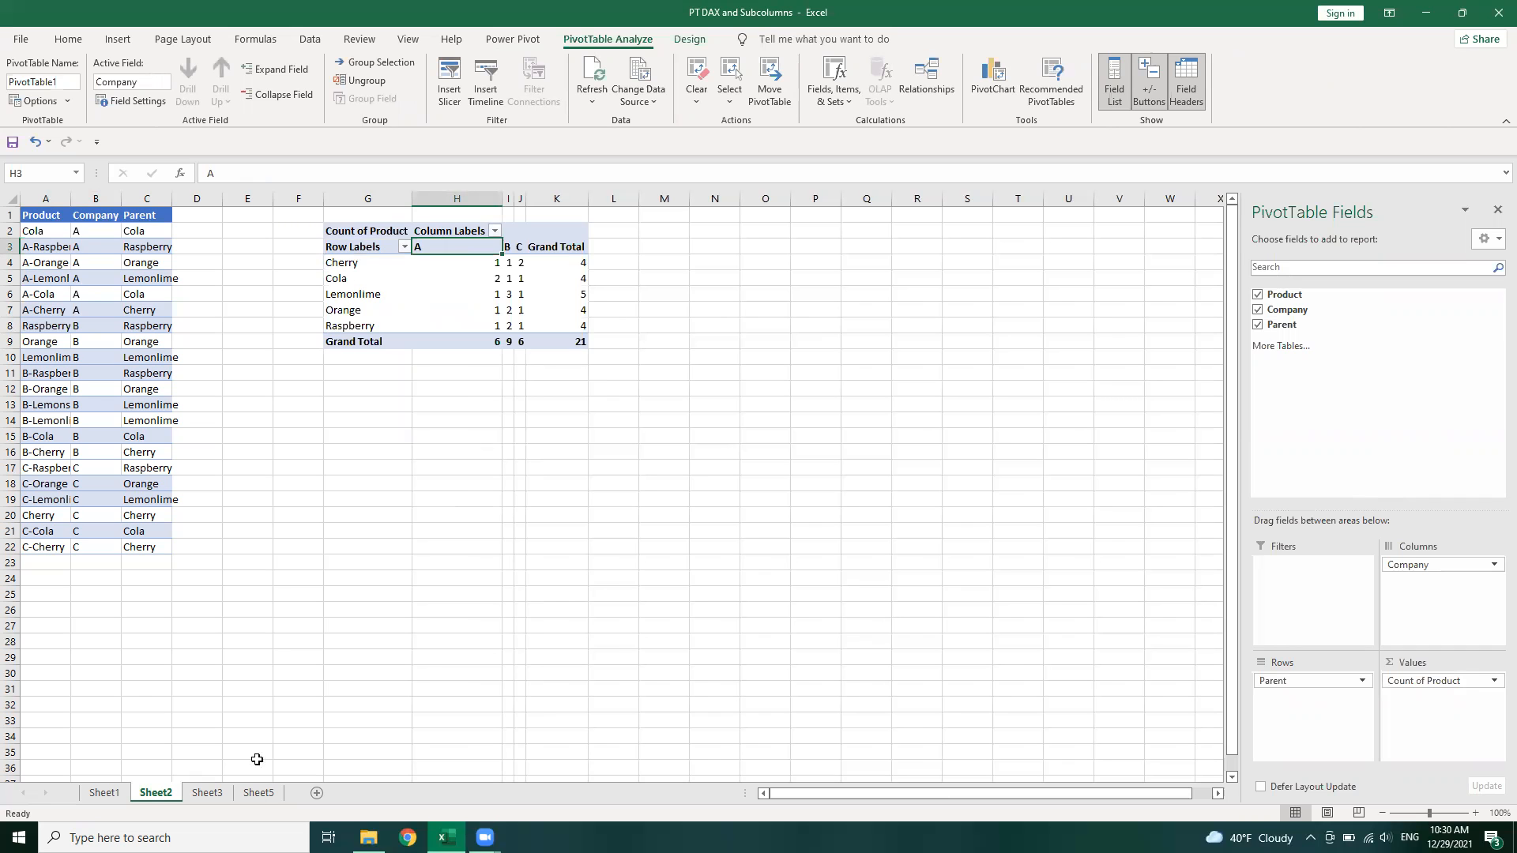
Check the target layout on Sheet5, then move Company back to the pivot's rows
click(257, 792)
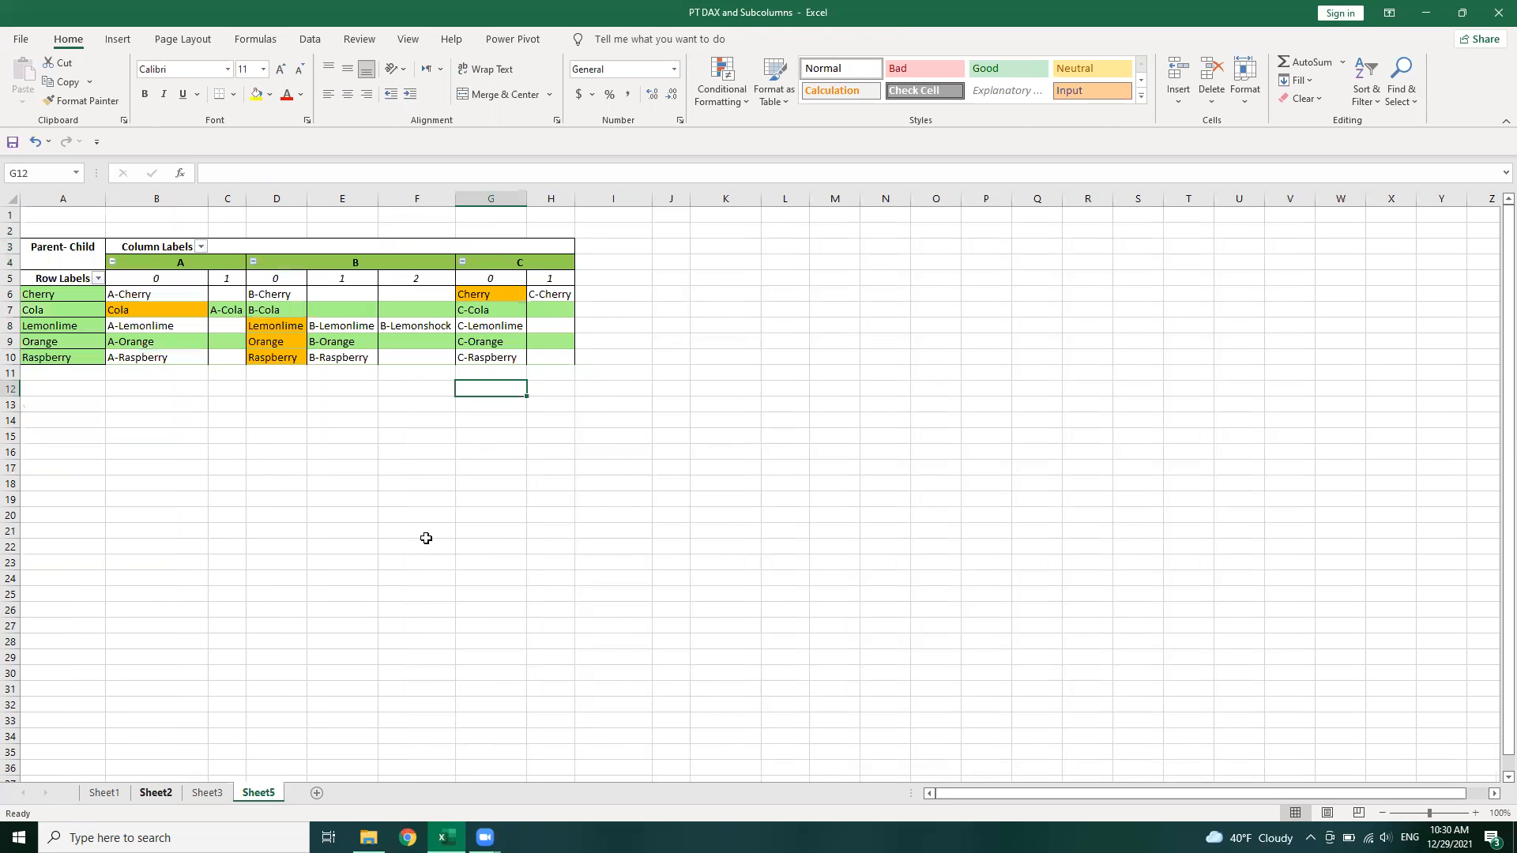
click(156, 793)
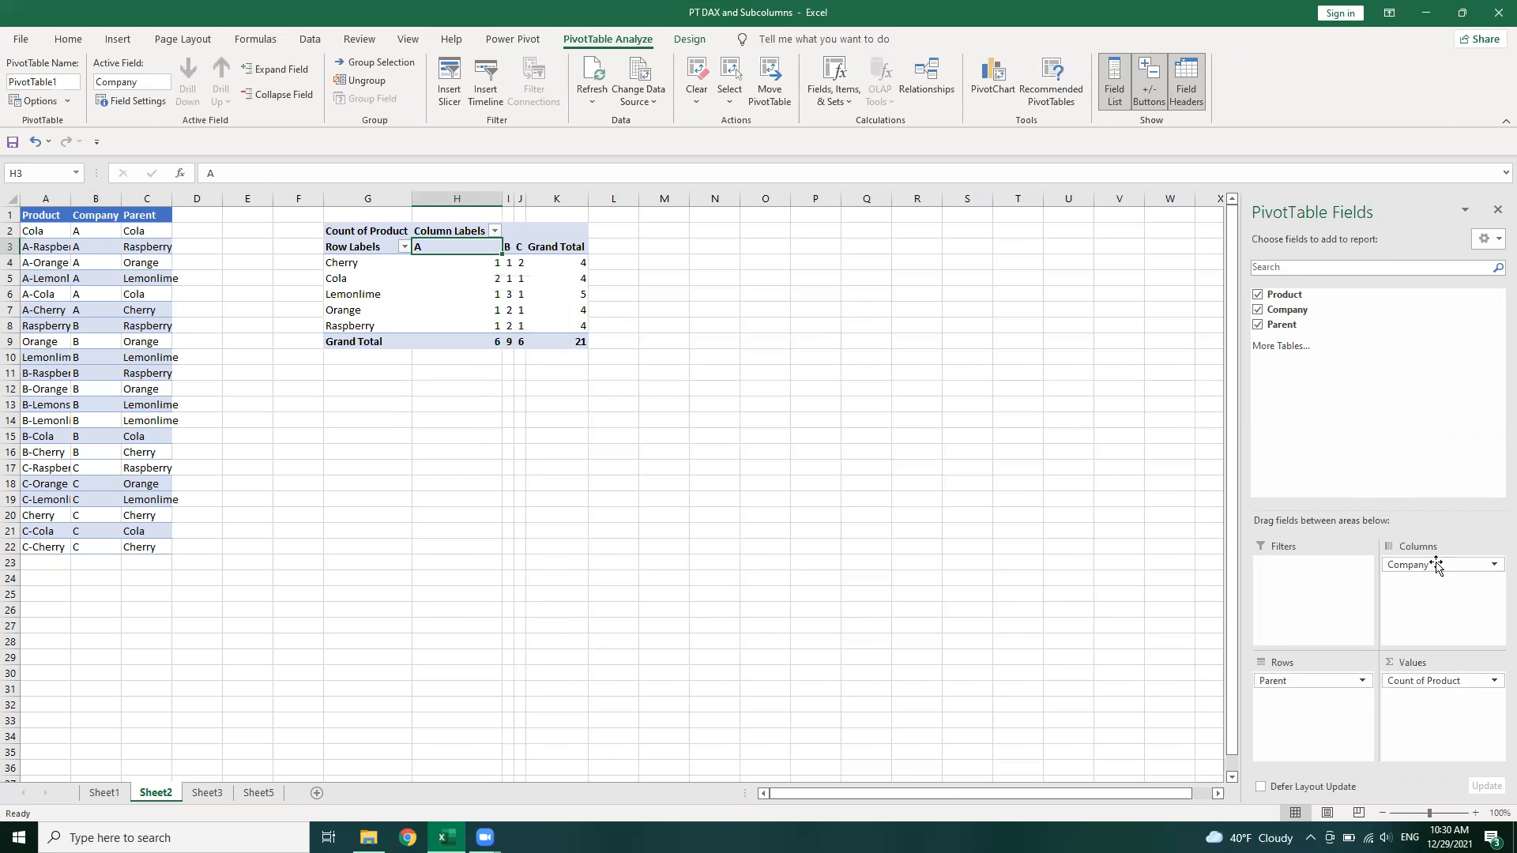
drag(1436, 565, 1292, 684)
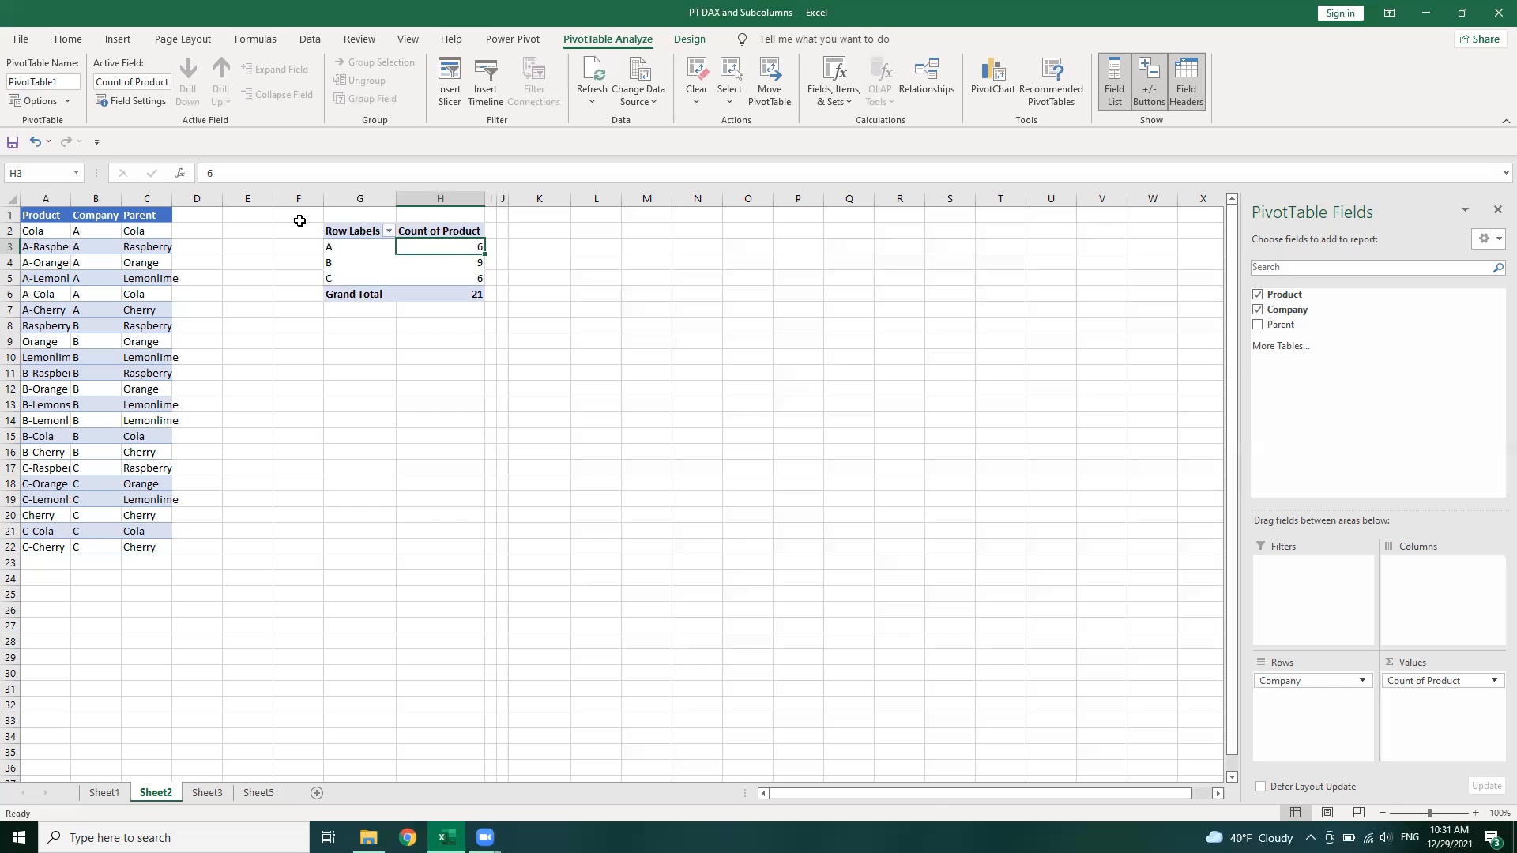
Delete the whole PivotTable from columns F to I
drag(501, 388, 299, 220)
key(Delete)
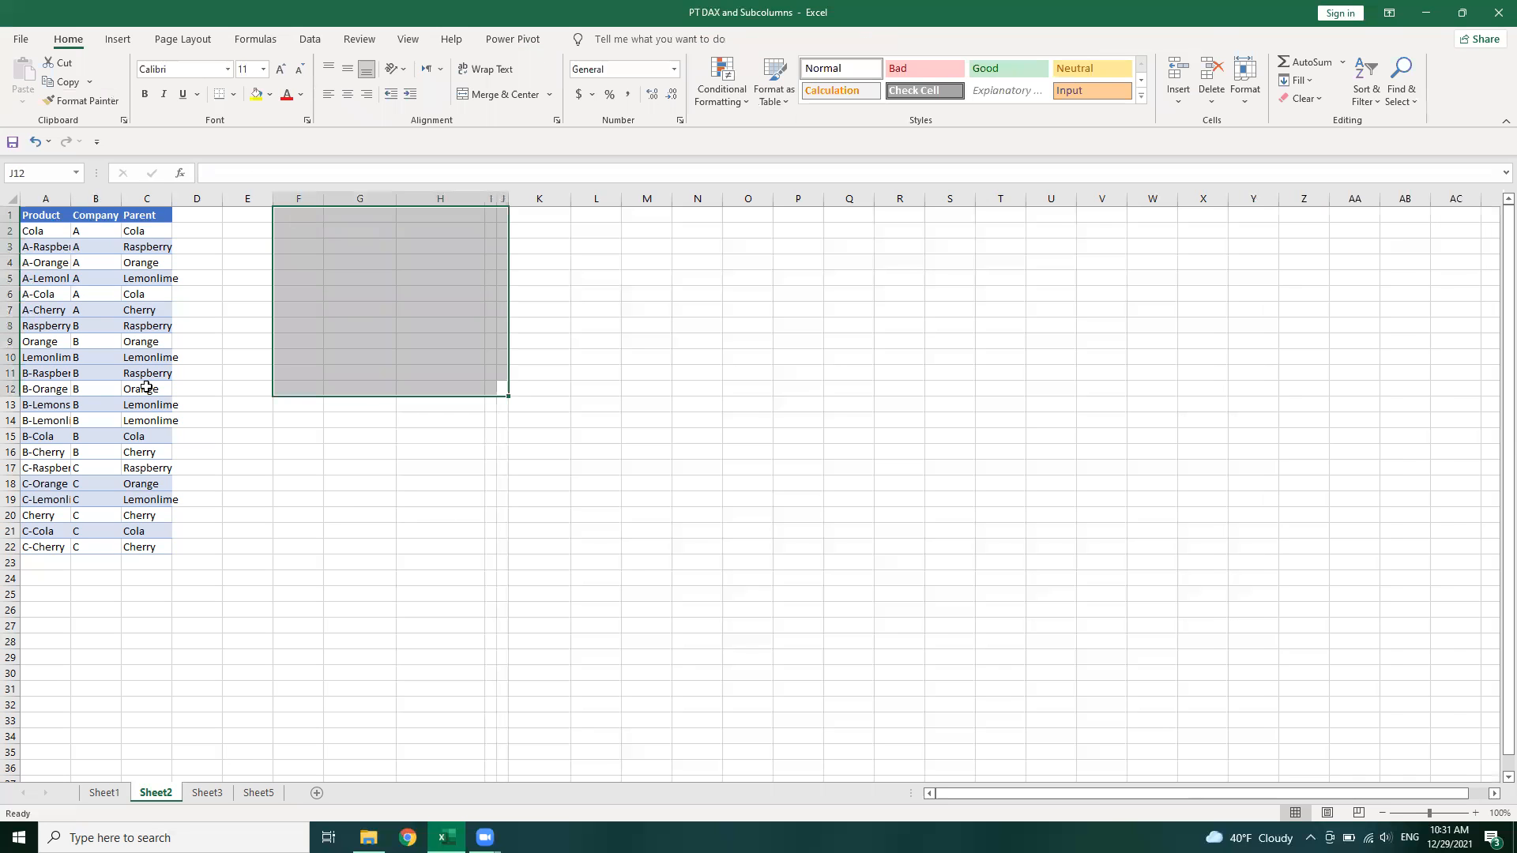
Insert a PivotTable from the table, added to the Data Model, on the existing sheet at G2
click(118, 40)
click(146, 389)
click(29, 78)
click(602, 490)
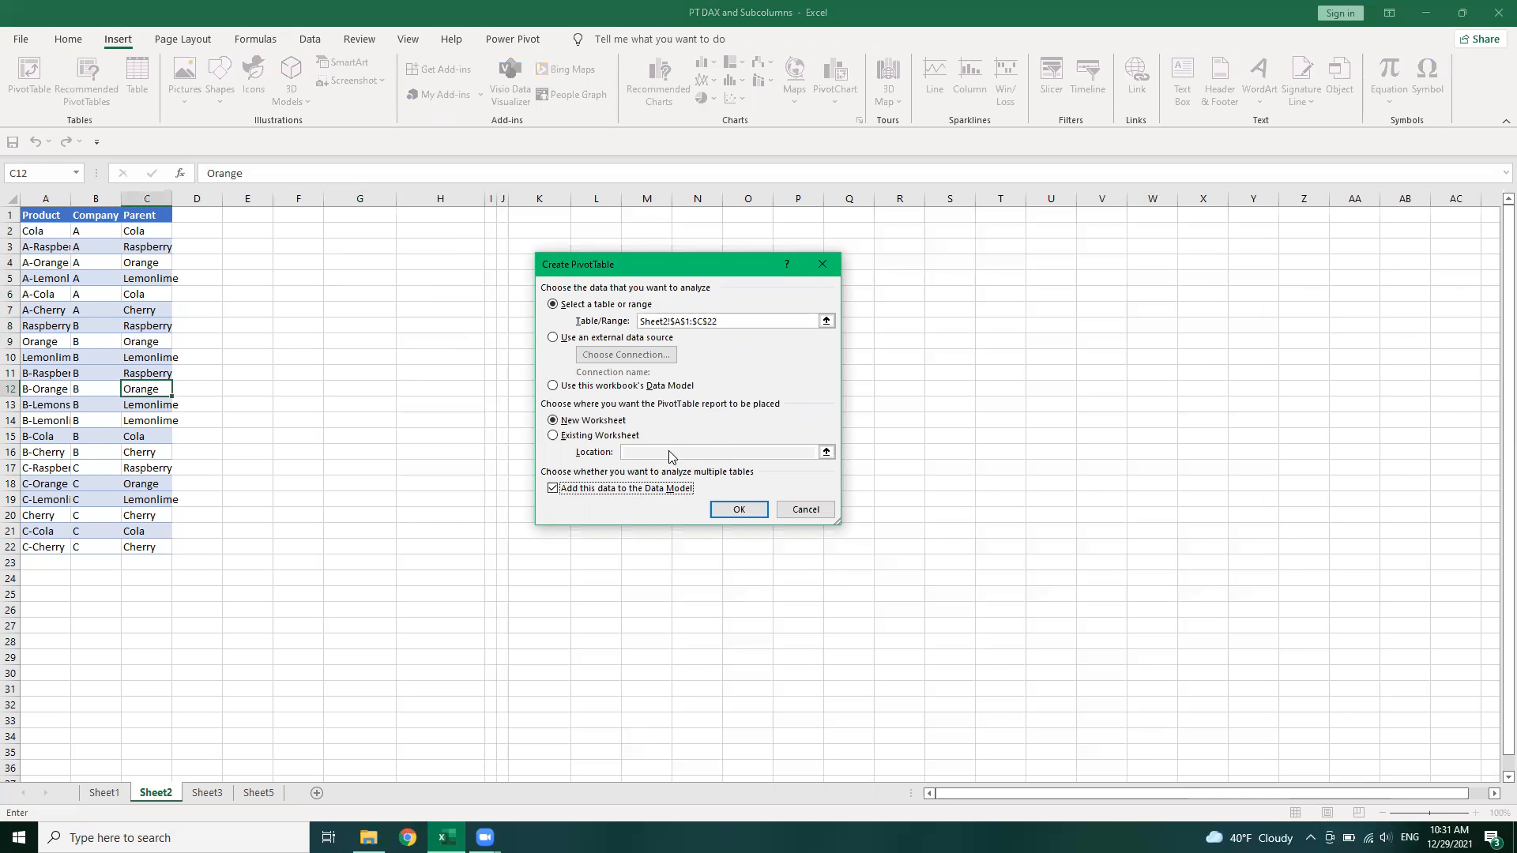
click(628, 440)
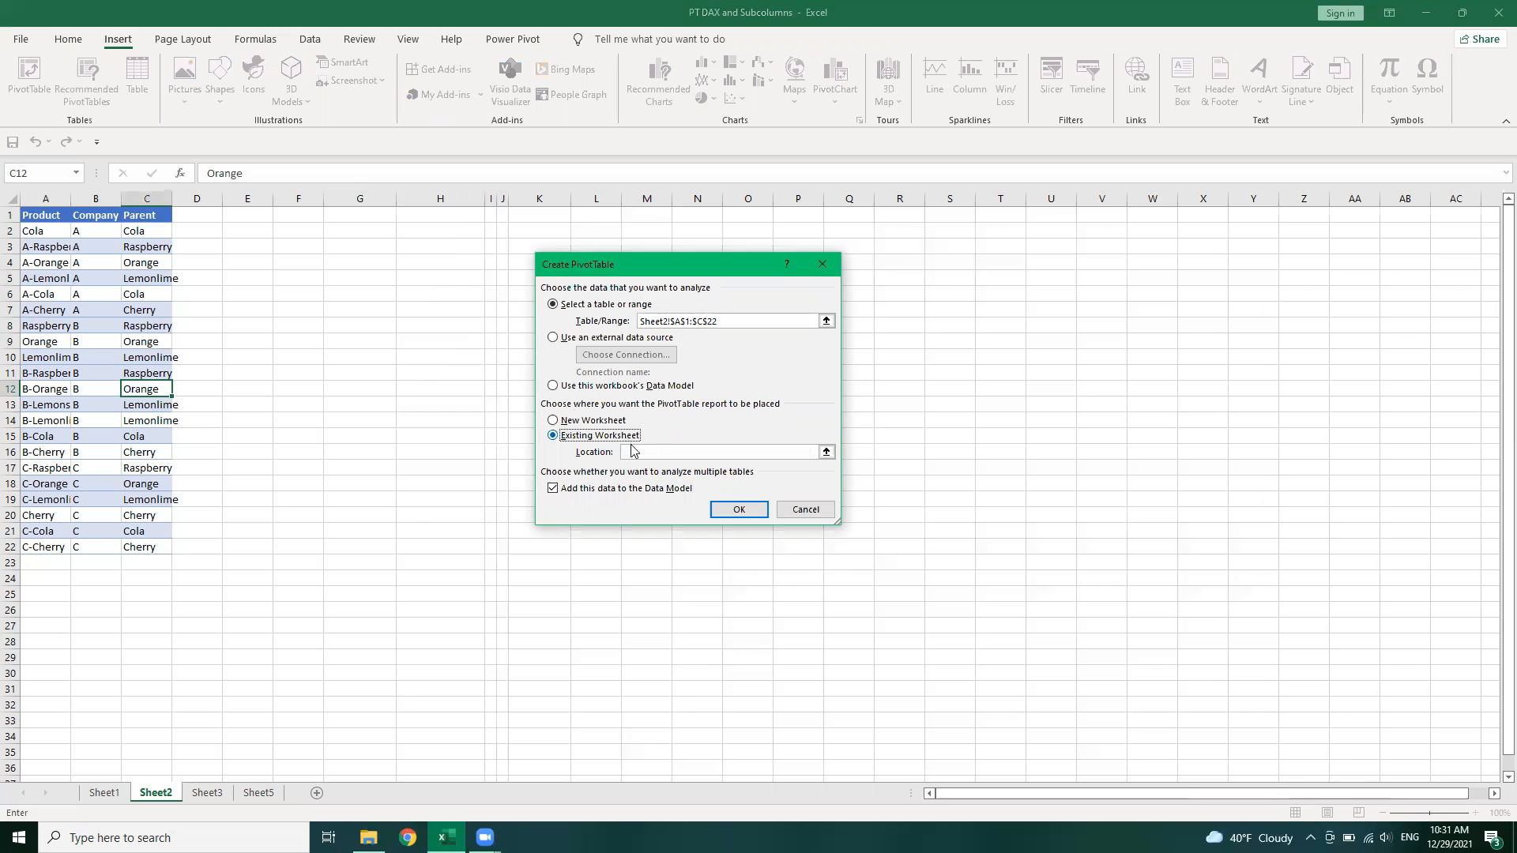
click(338, 230)
click(741, 508)
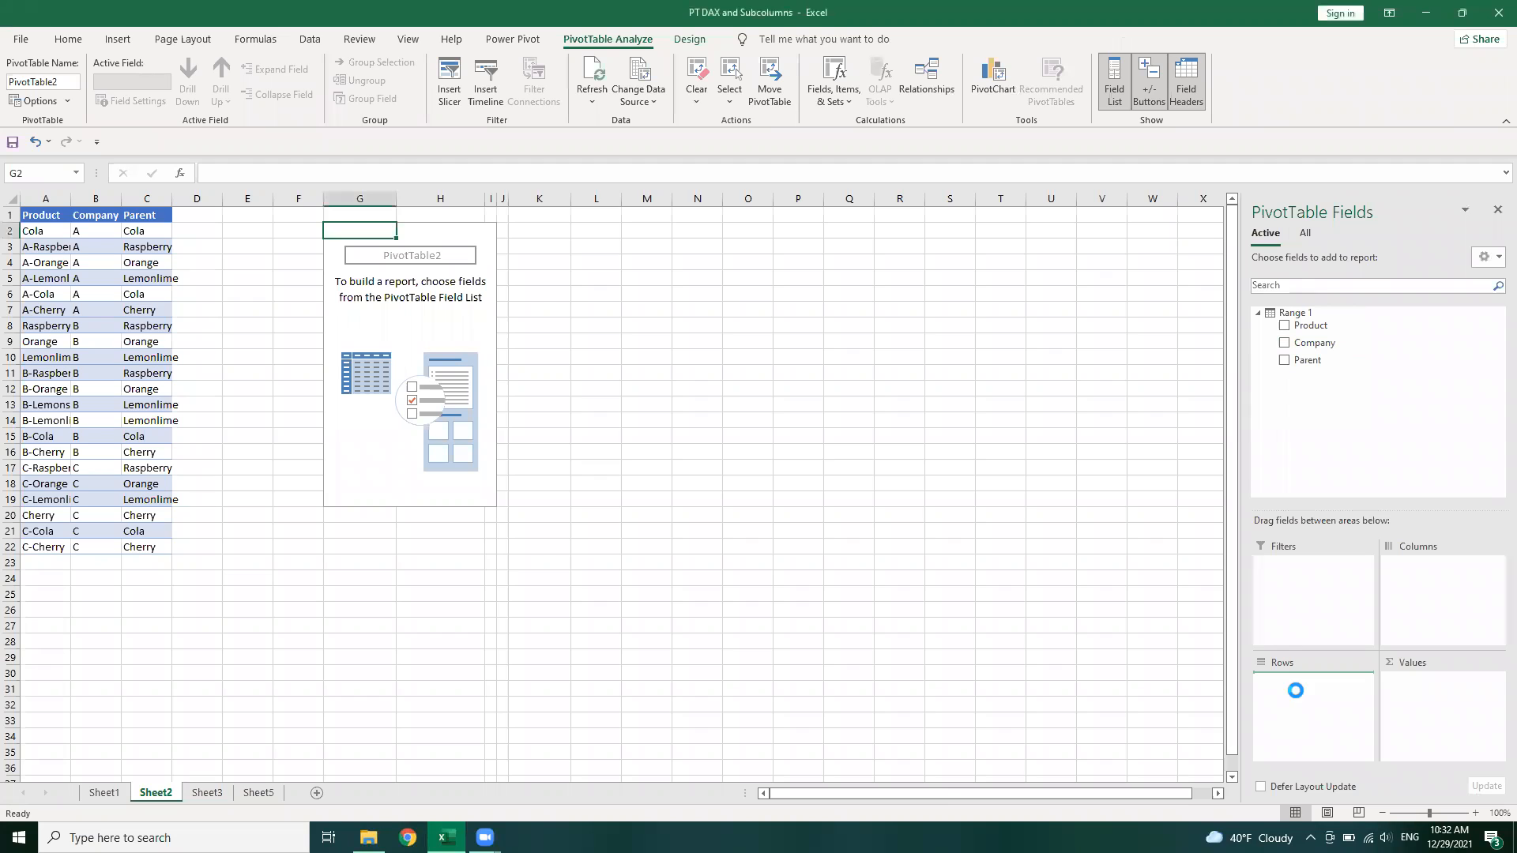
Add Company to the pivot's rows and open a new measure for the Range 1 table
click(1314, 343)
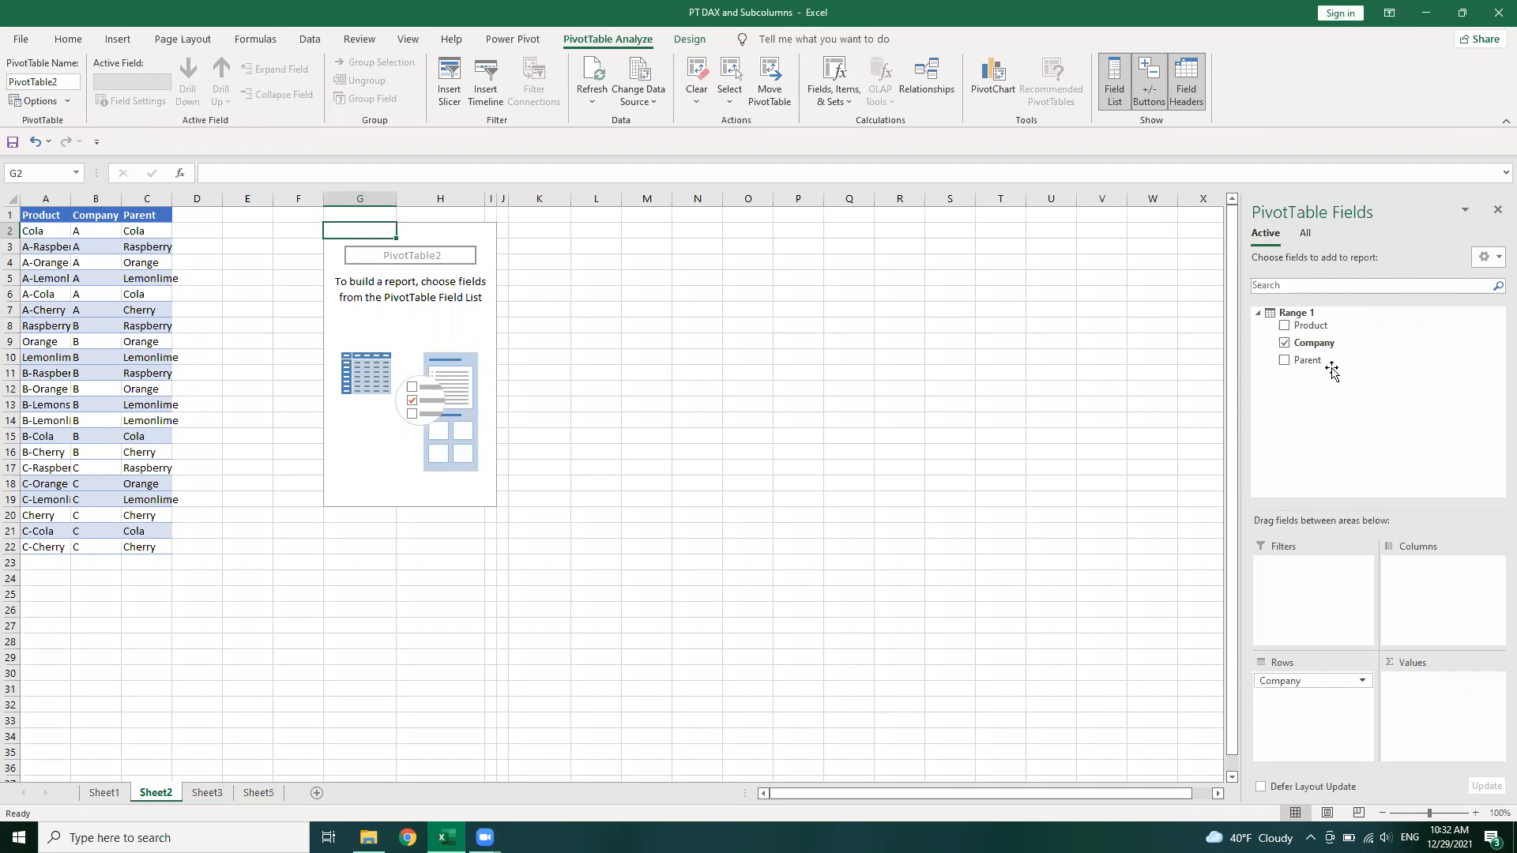
mouse_move(1331, 328)
mouse_down()
mouse_move(1451, 711)
mouse_move(1361, 390)
mouse_move(1321, 316)
mouse_up()
right_click(1320, 316)
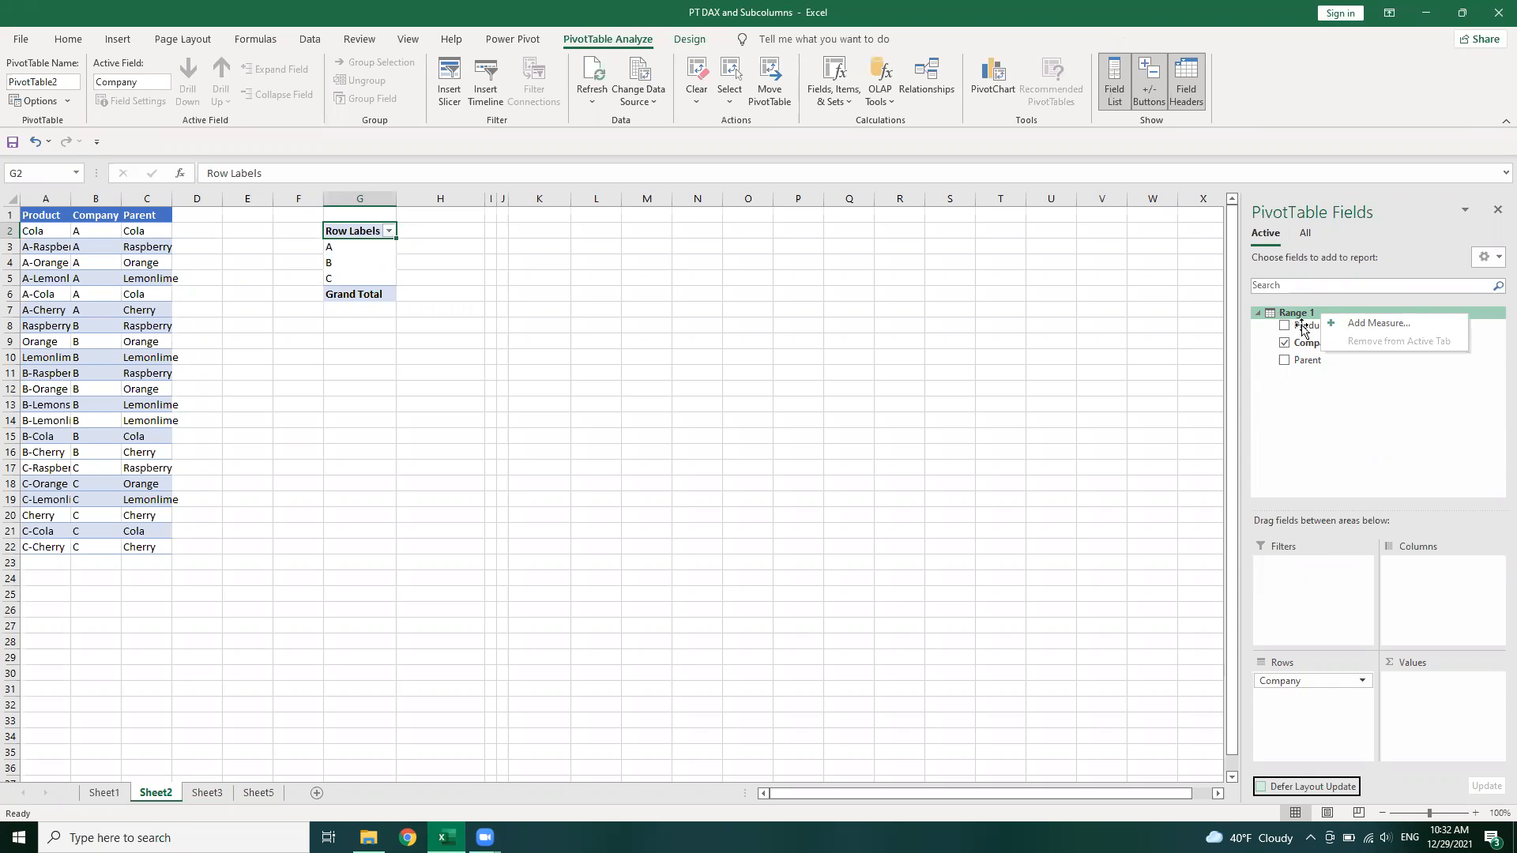
key(Escape)
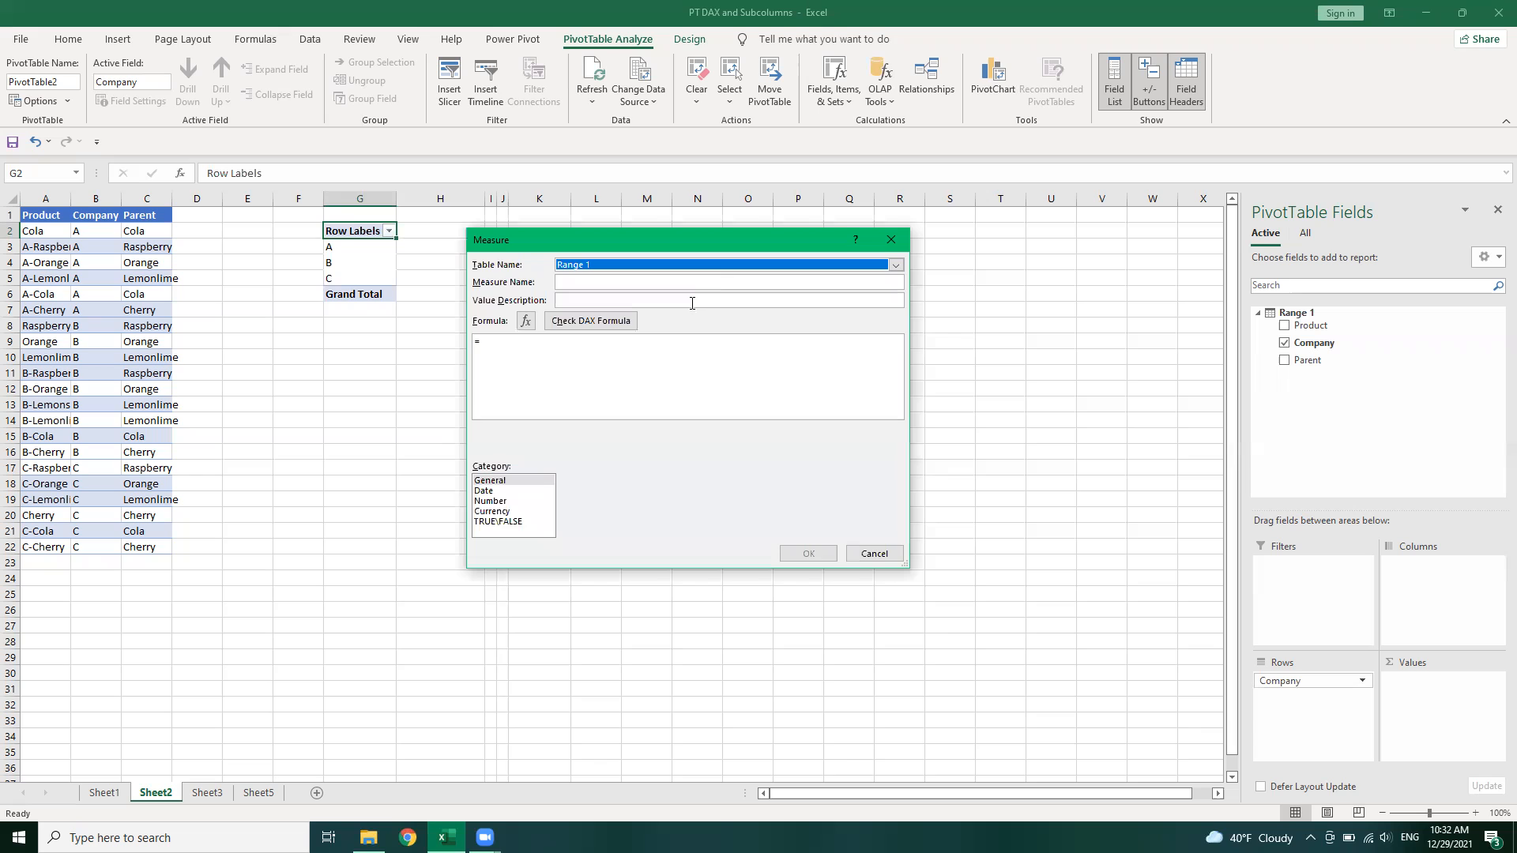
Name the new measure text as values
click(630, 282)
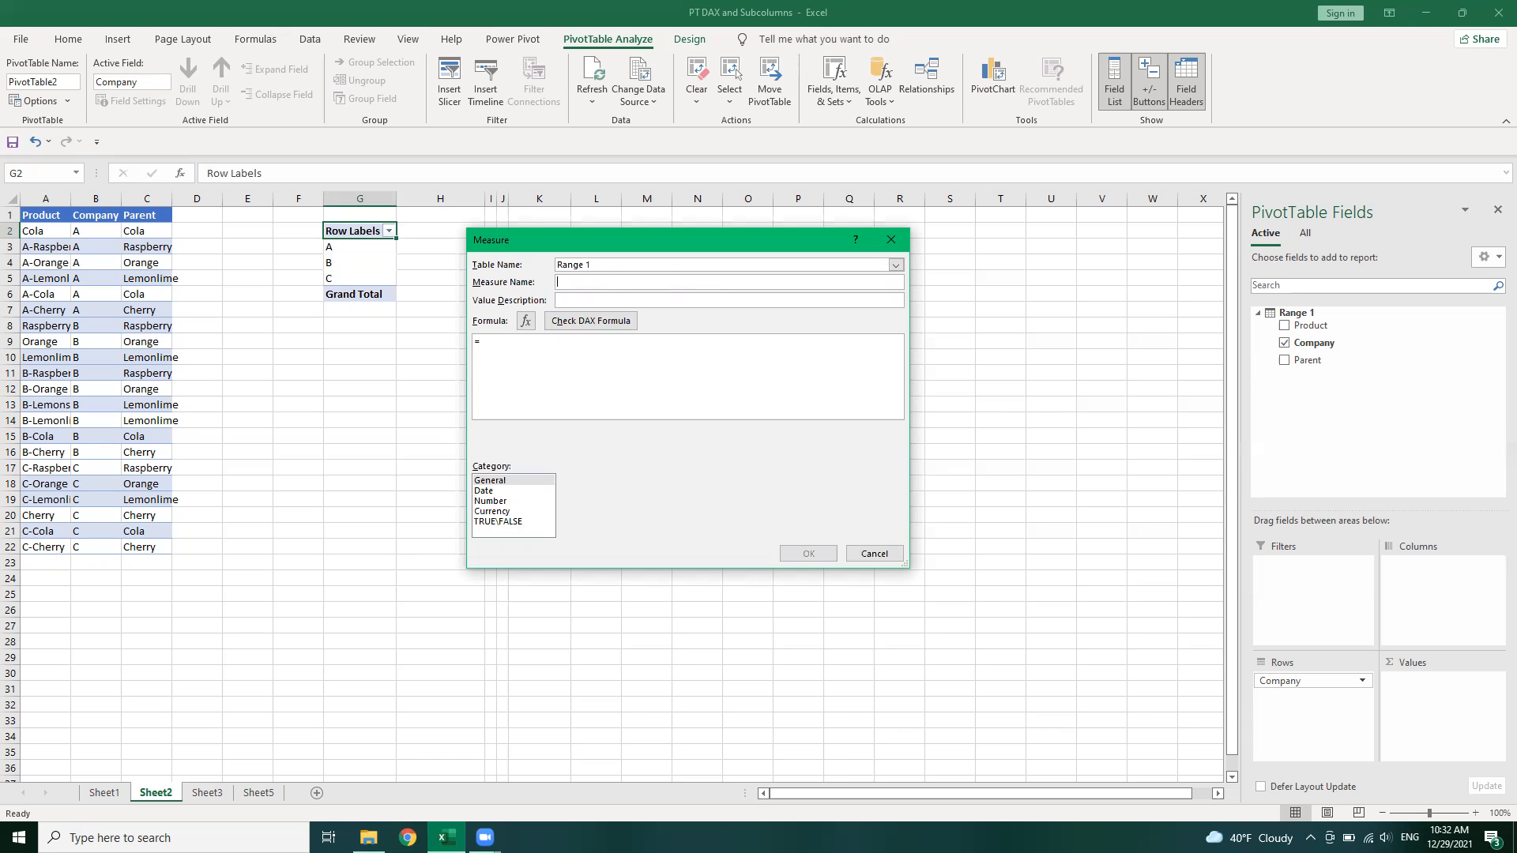
text(text as va)
text(lues)
text(con)
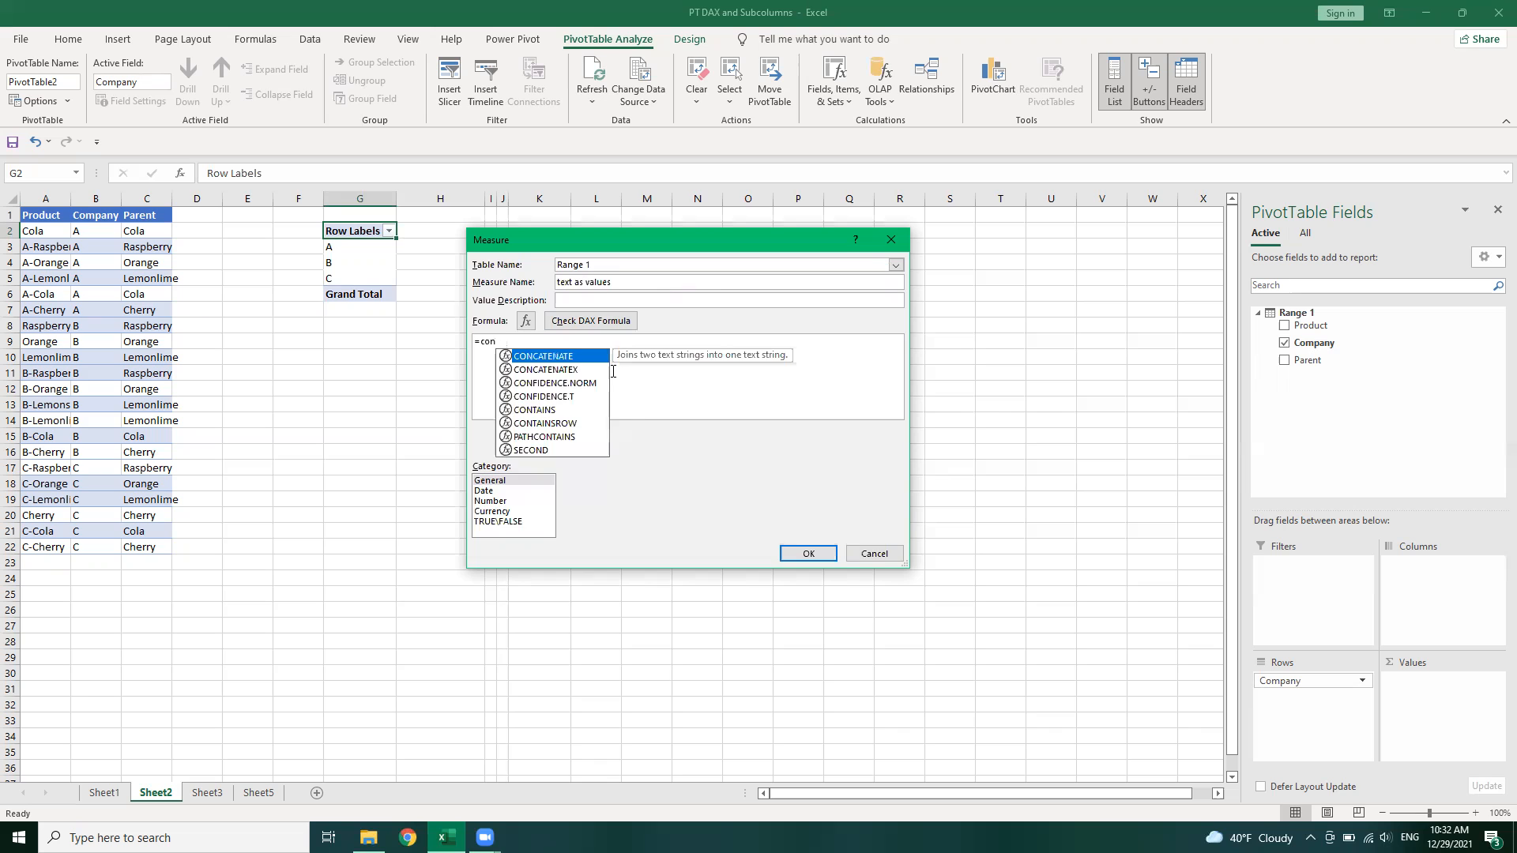
Begin the measure's formula with the CONCATENATEX function
key(Down)
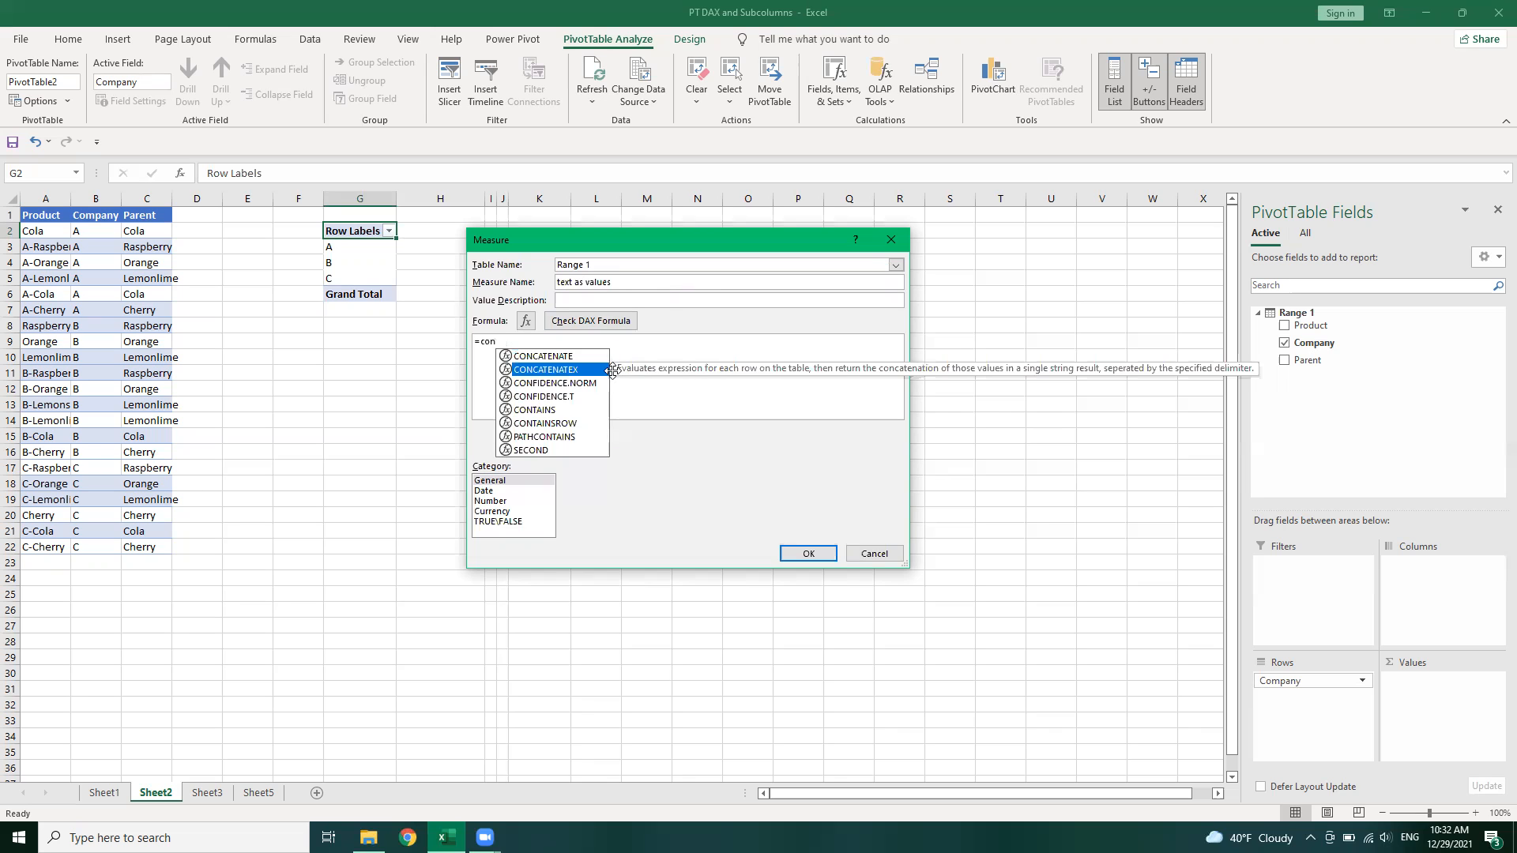
key(Tab)
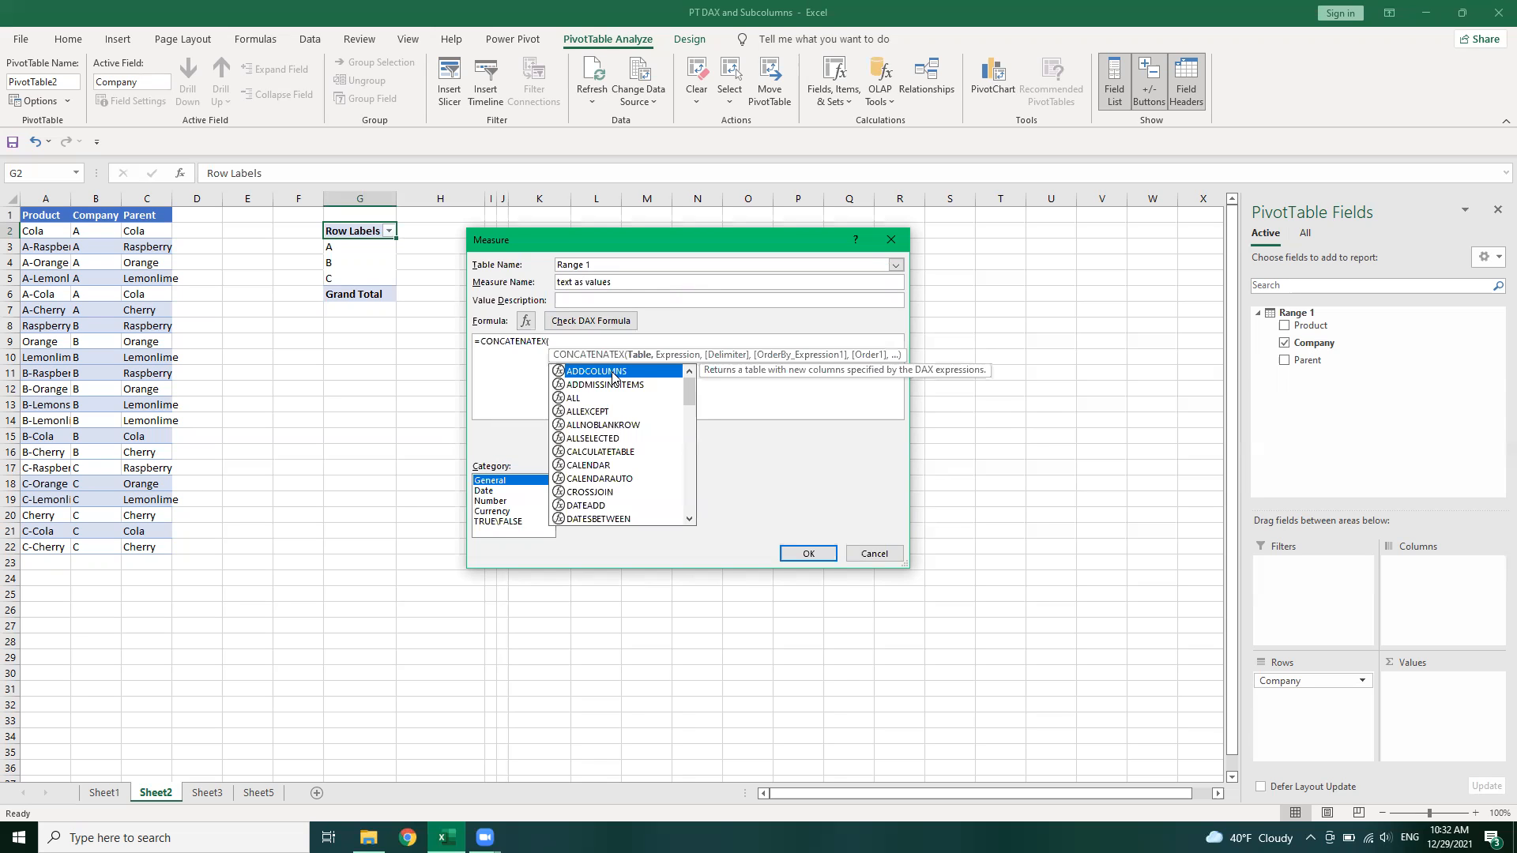
key(t)
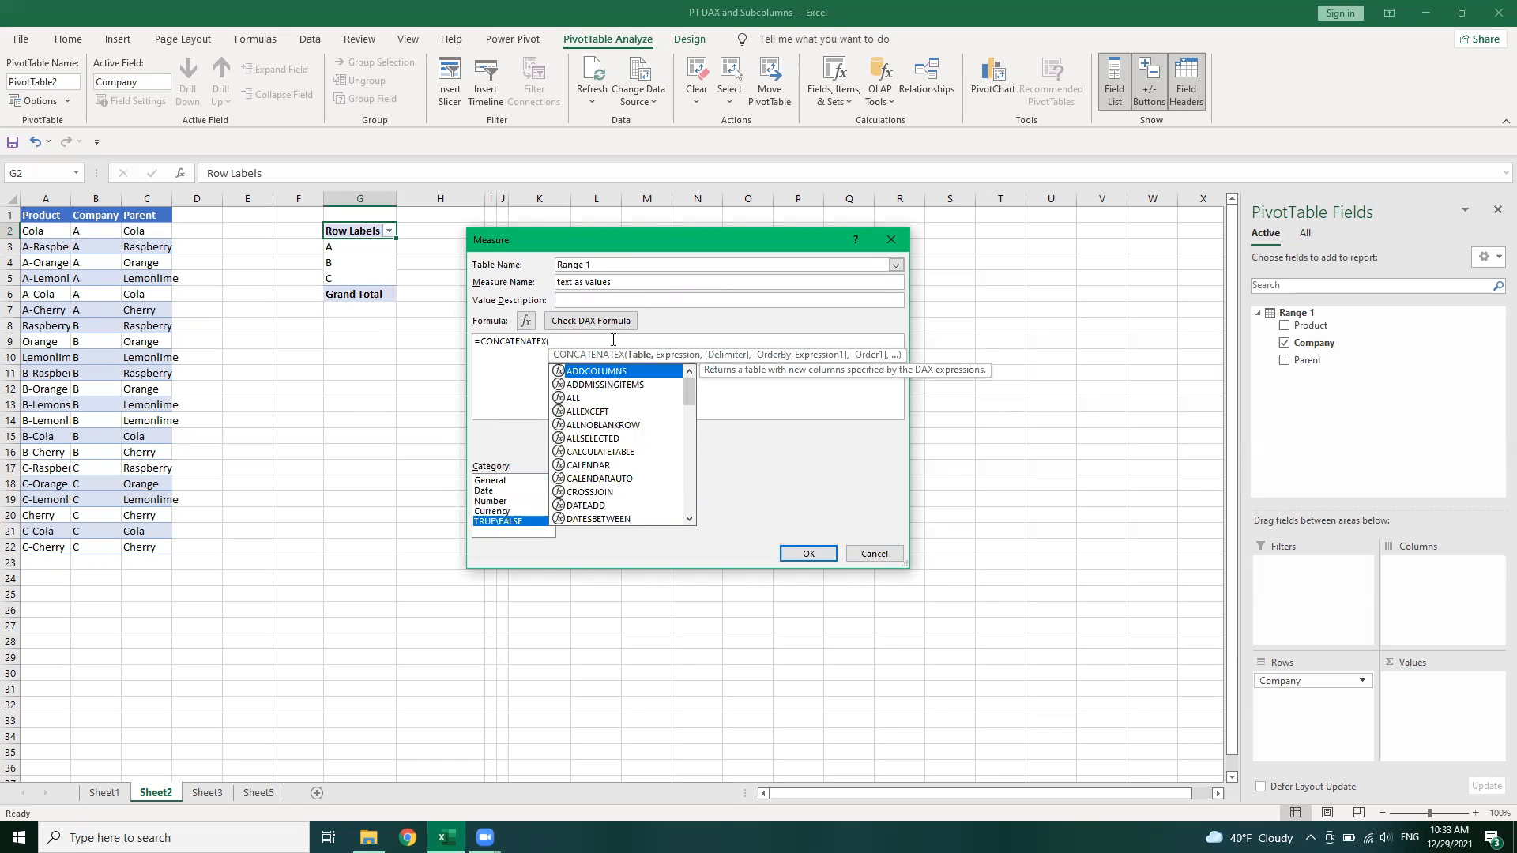
click(618, 344)
text(tab)
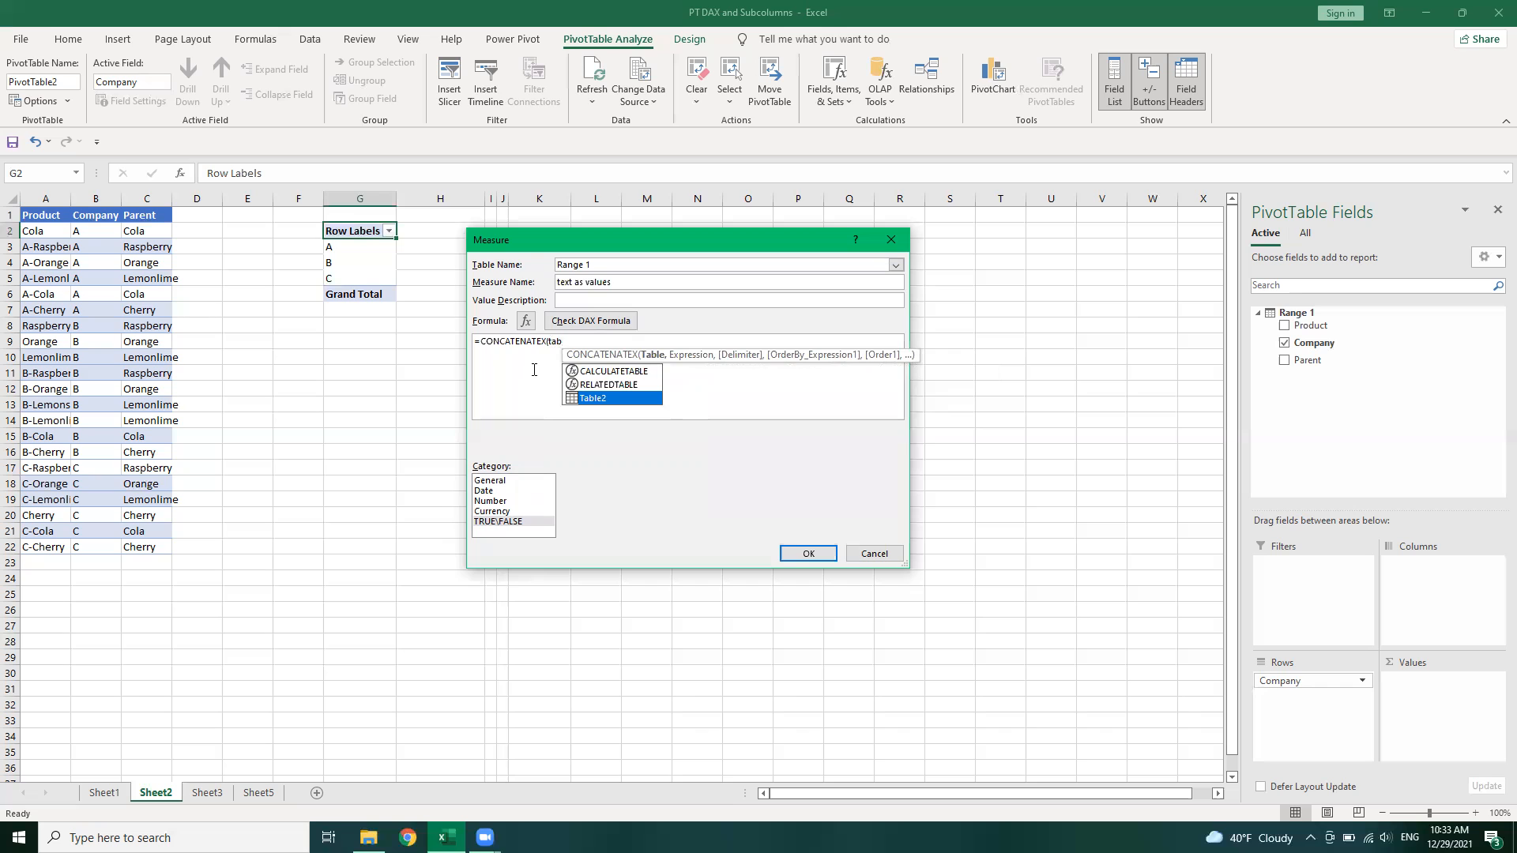
key(Tab)
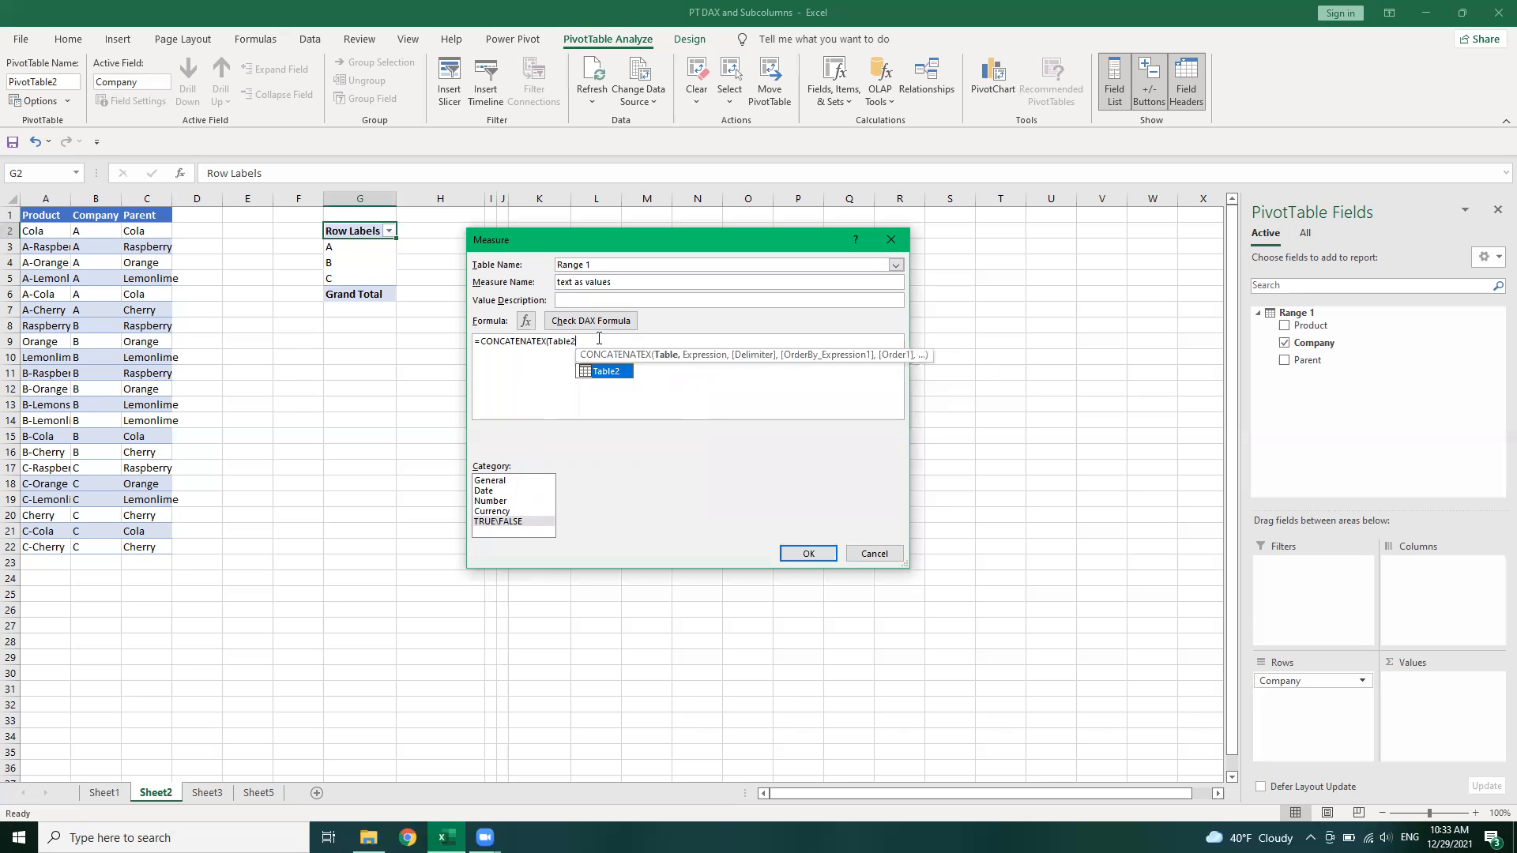
text(,tab)
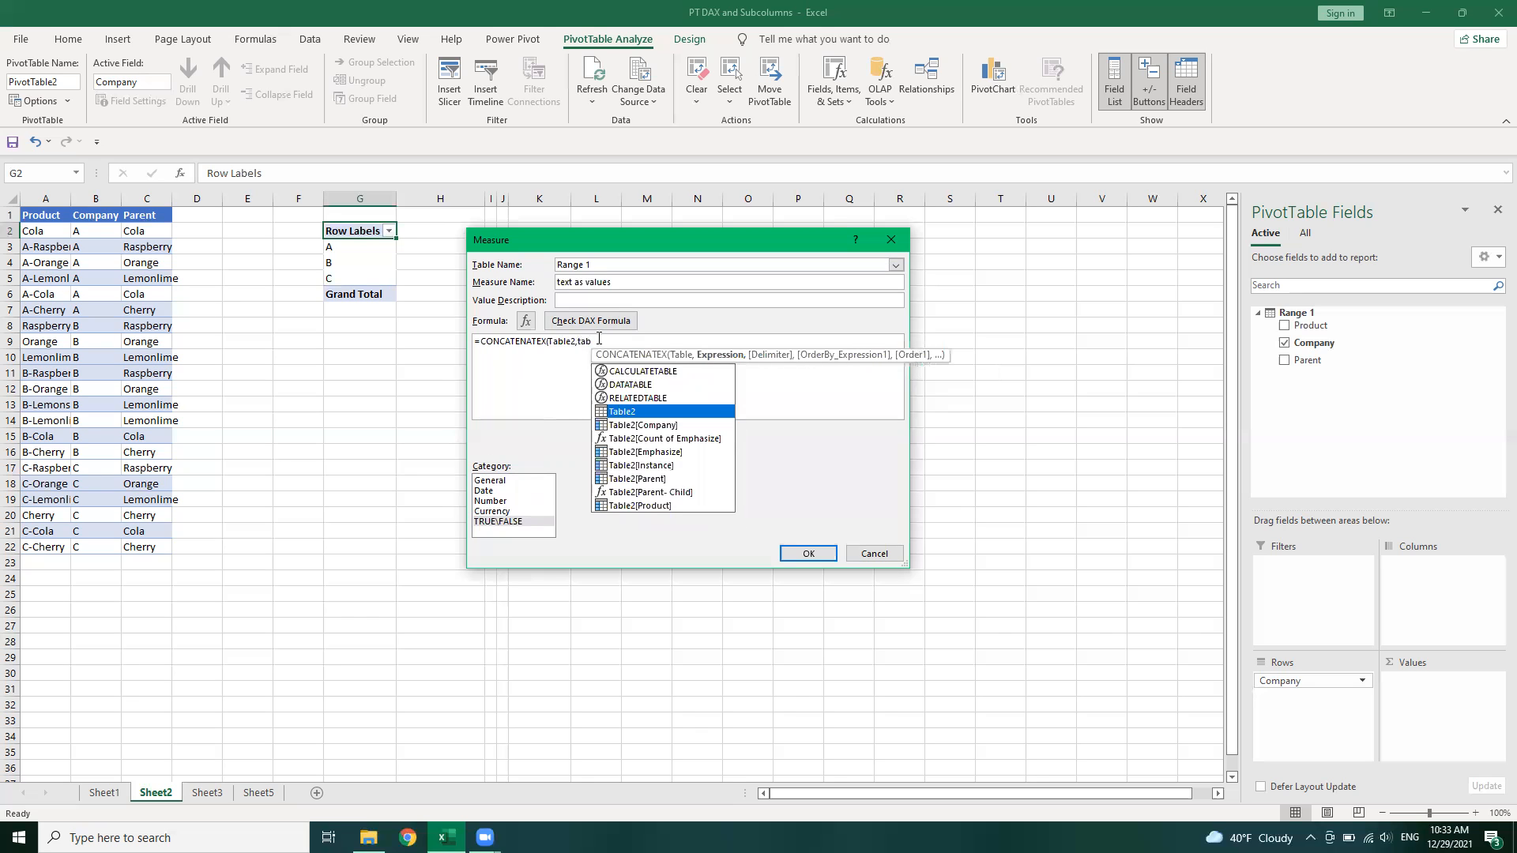
key(Down)
key(Down)
key(Down)
key(Down)
key(Down)
key(Down)
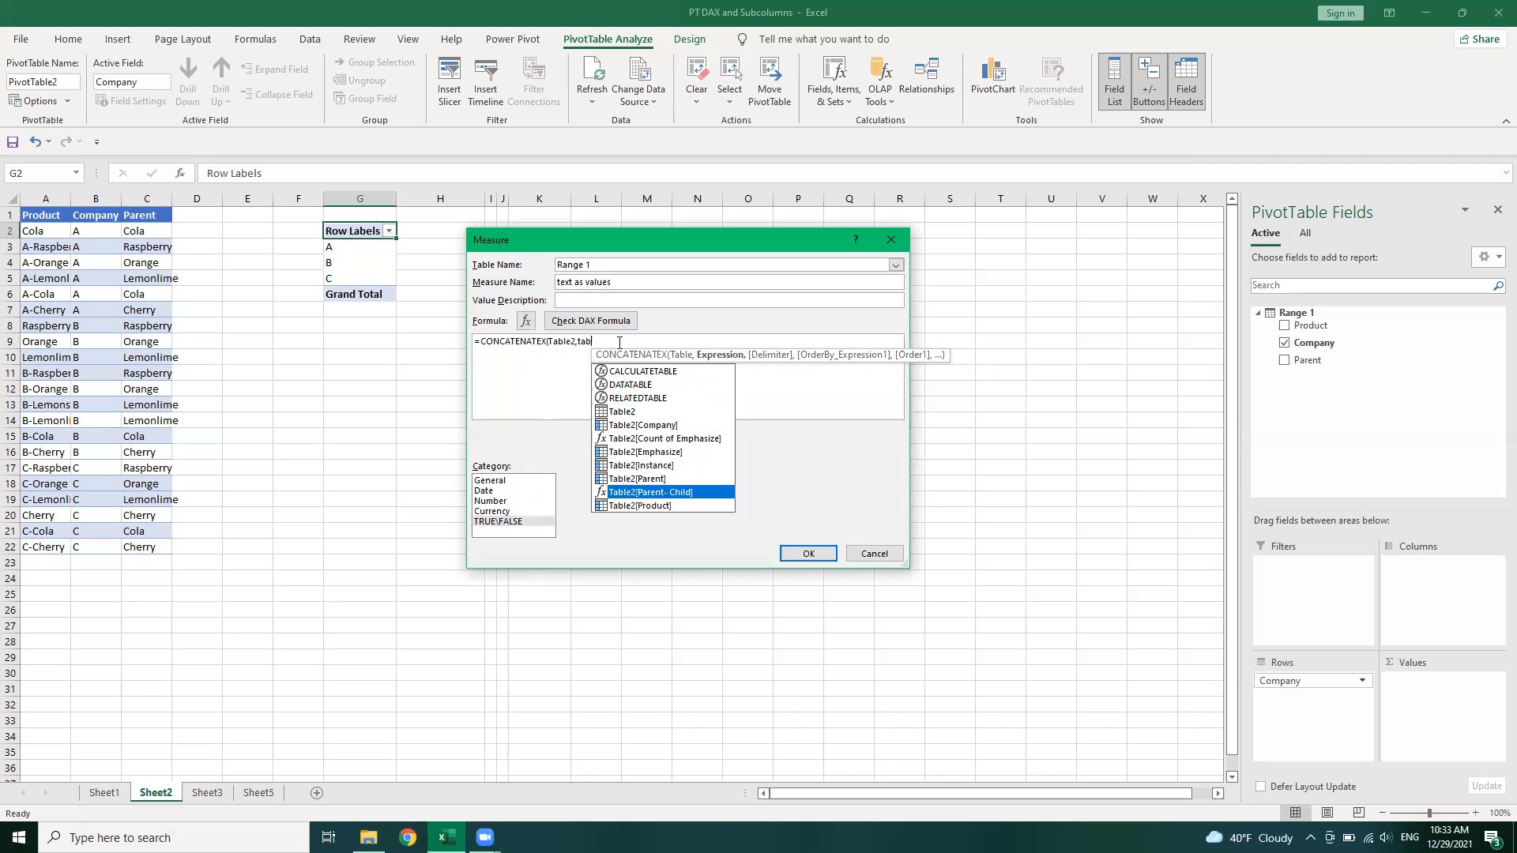
key(BackSpace)
key(BackSpace)
key(BackSpace)
key(BackSpace)
key(BackSpace)
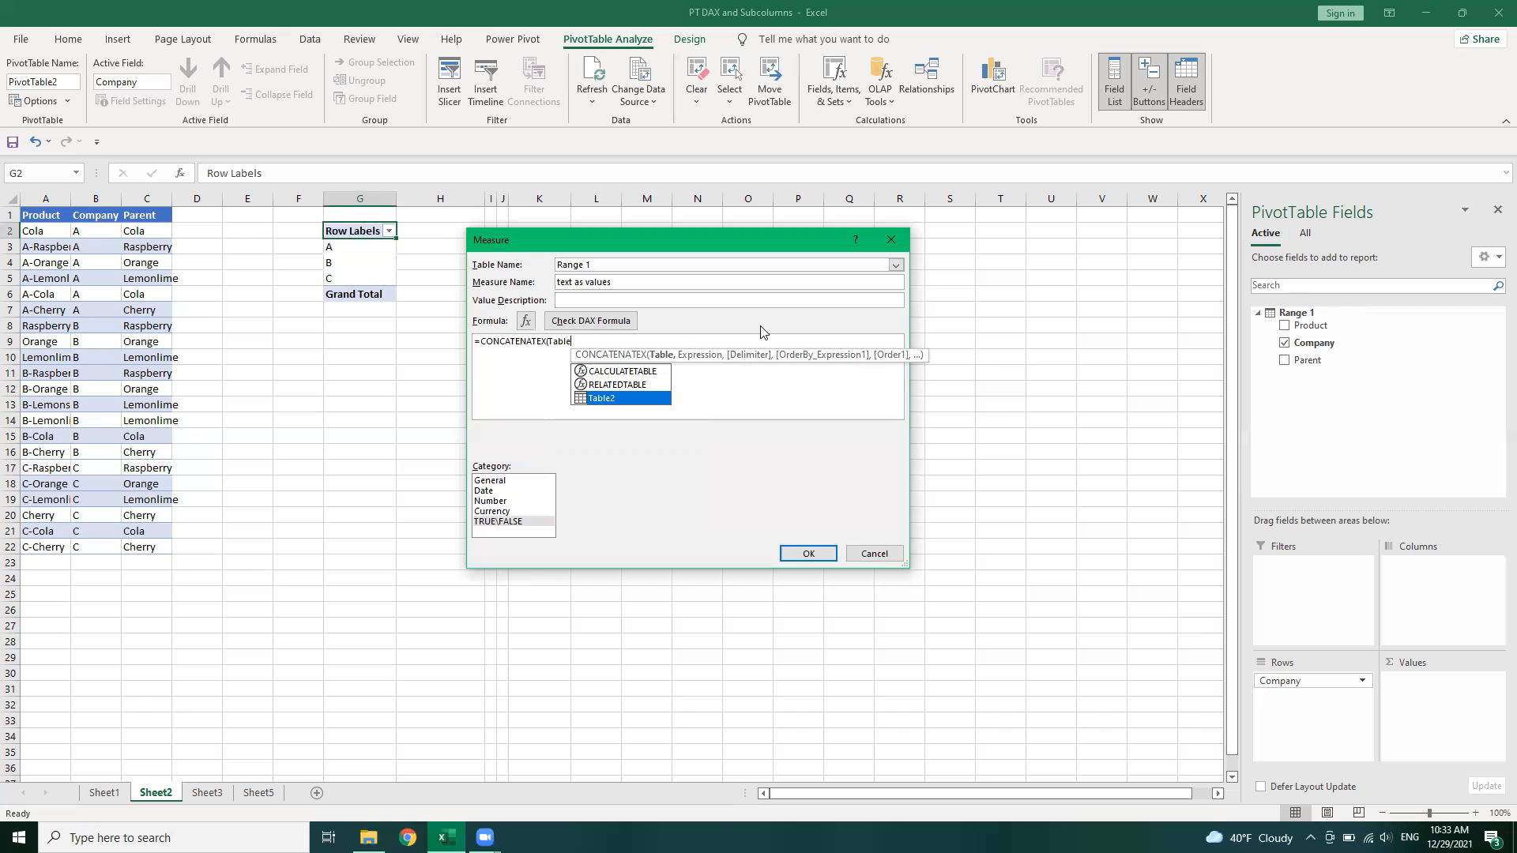
key(BackSpace)
key(BackSpace)
key(BackSpace)
key(BackSpace)
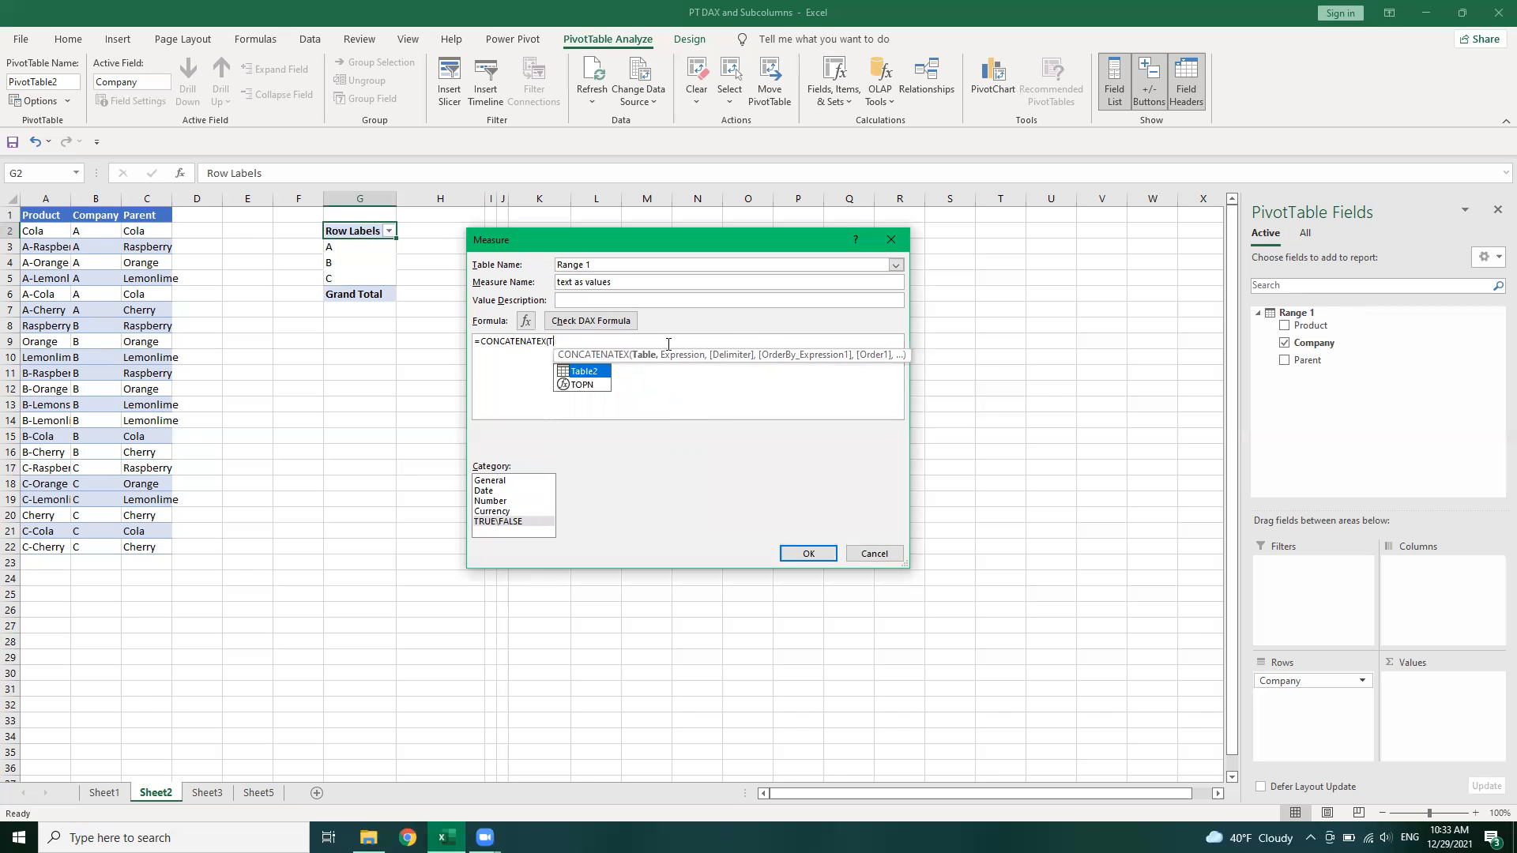
key(BackSpace)
Use 'Range 1' as the table and 'Range 1'[Product] as the expression in CONCATENATEX
text(ran)
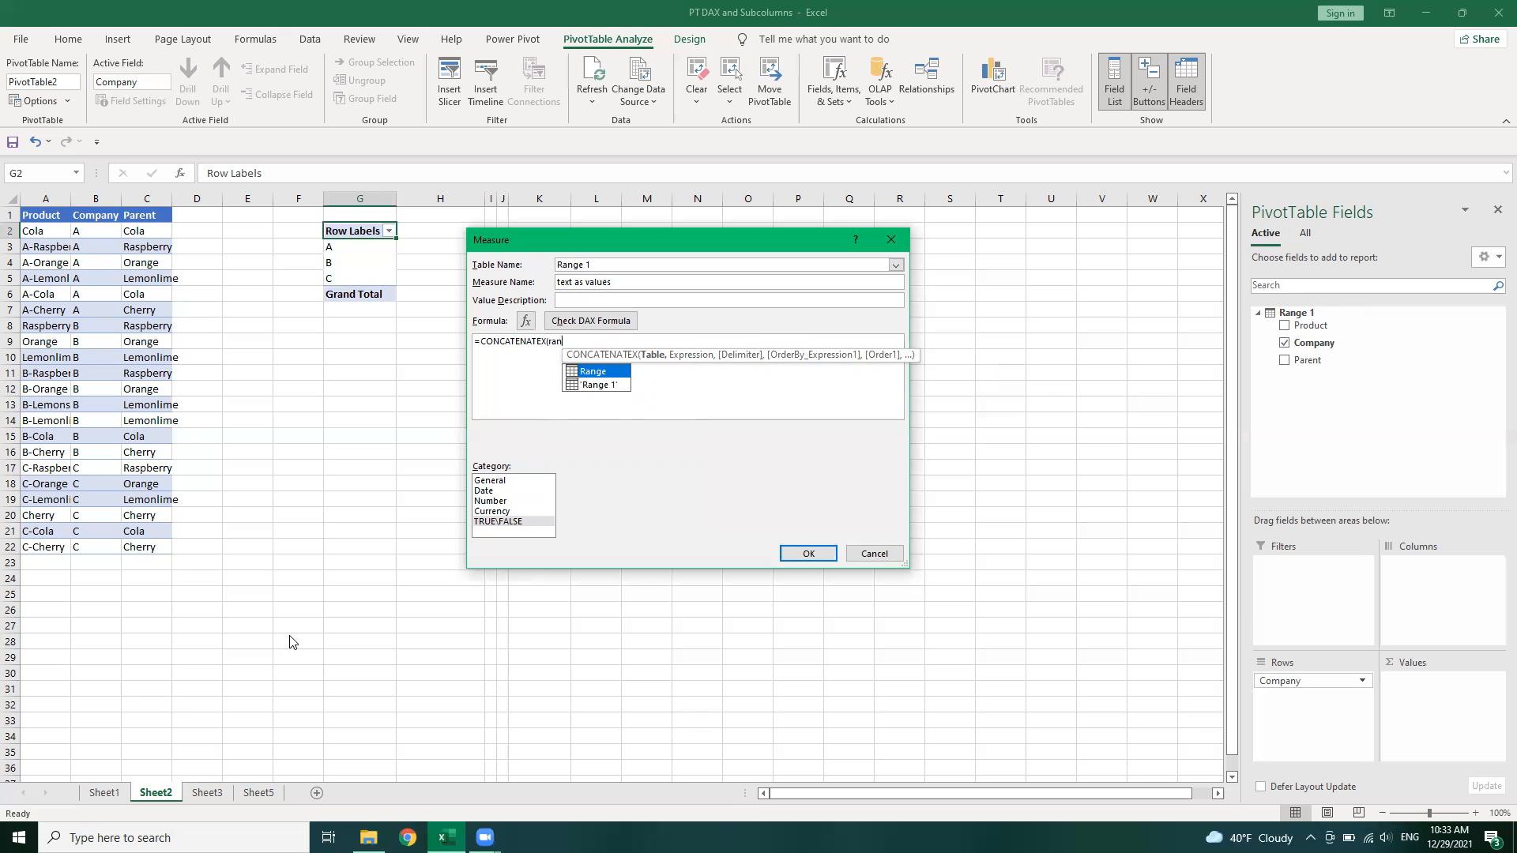
key(Down)
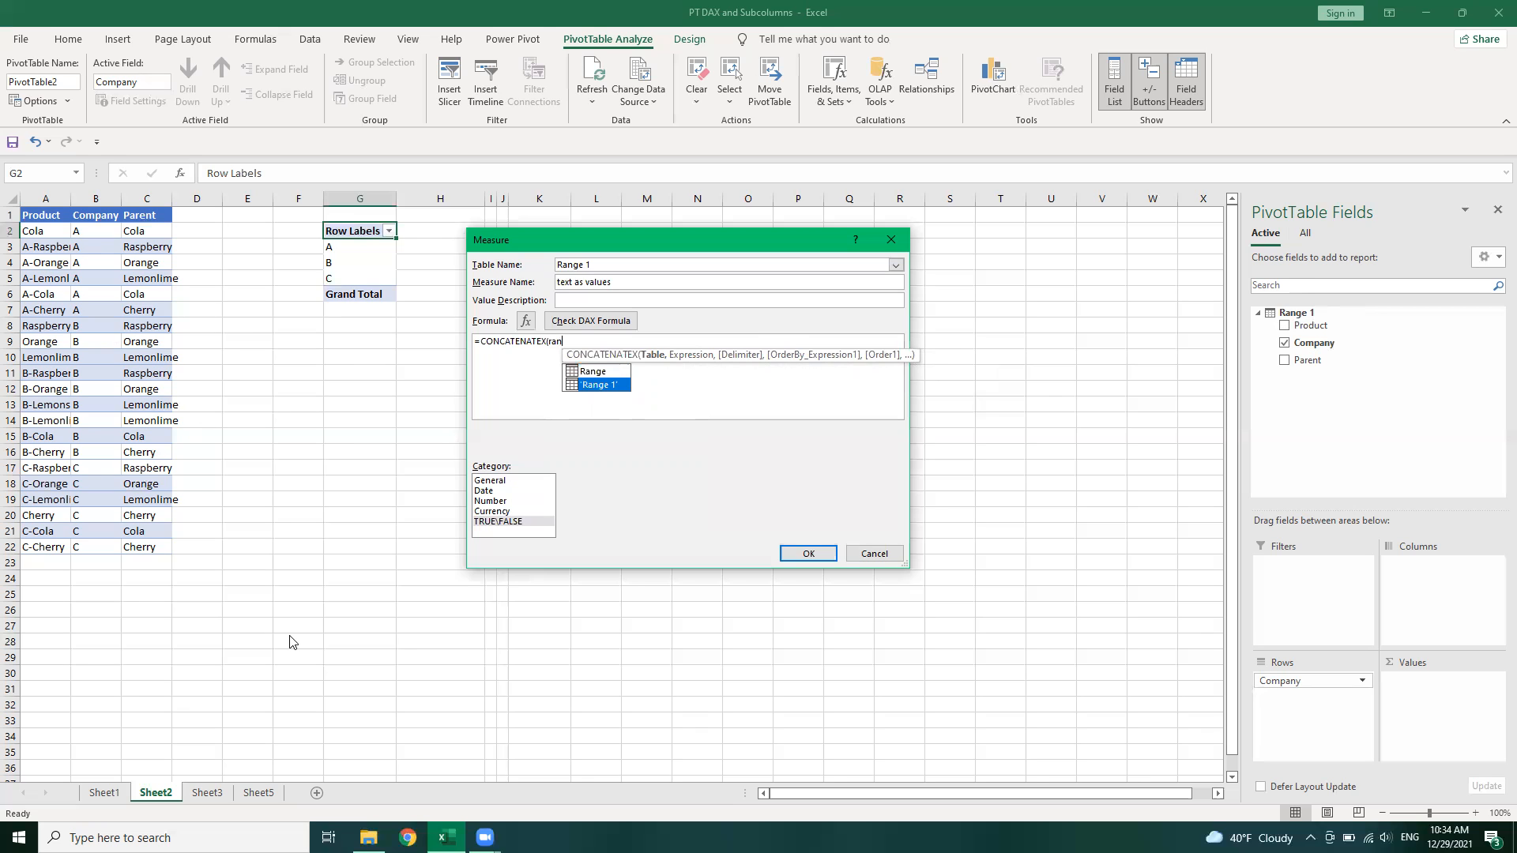
key(Tab)
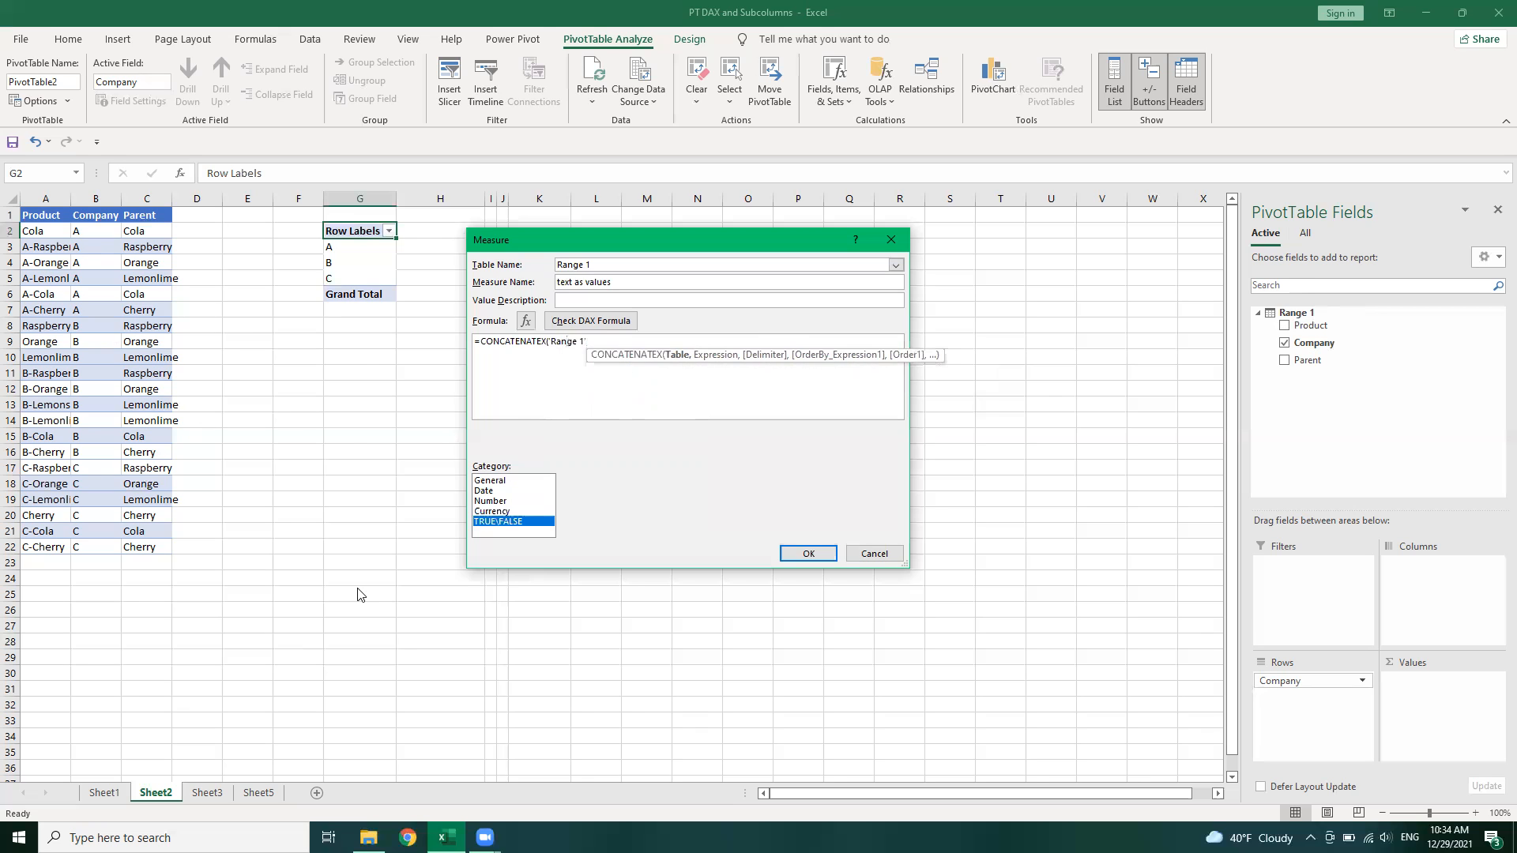
click(632, 339)
text(,)
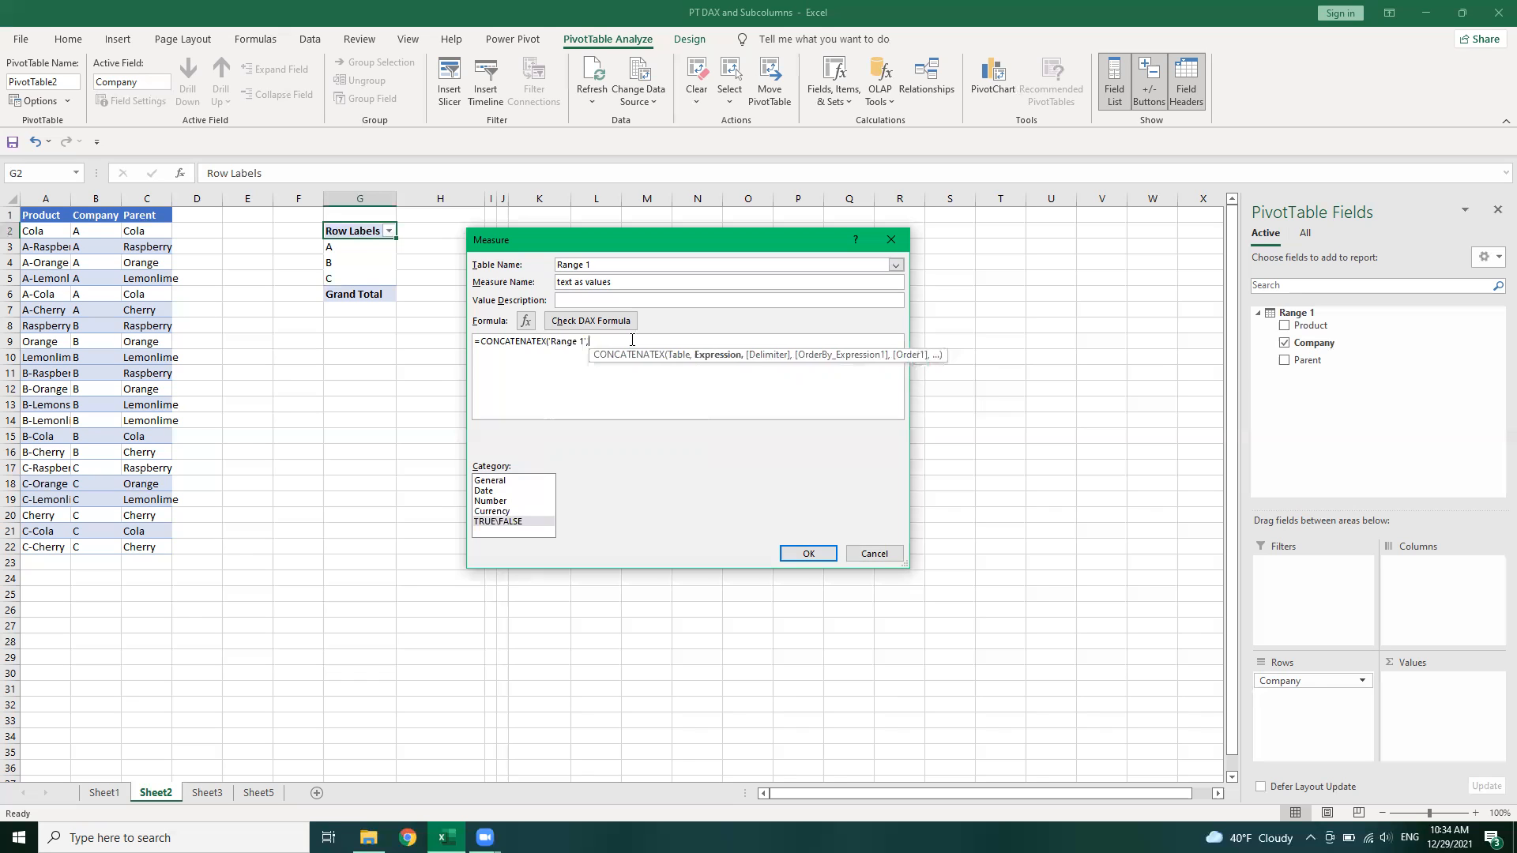
text(ran)
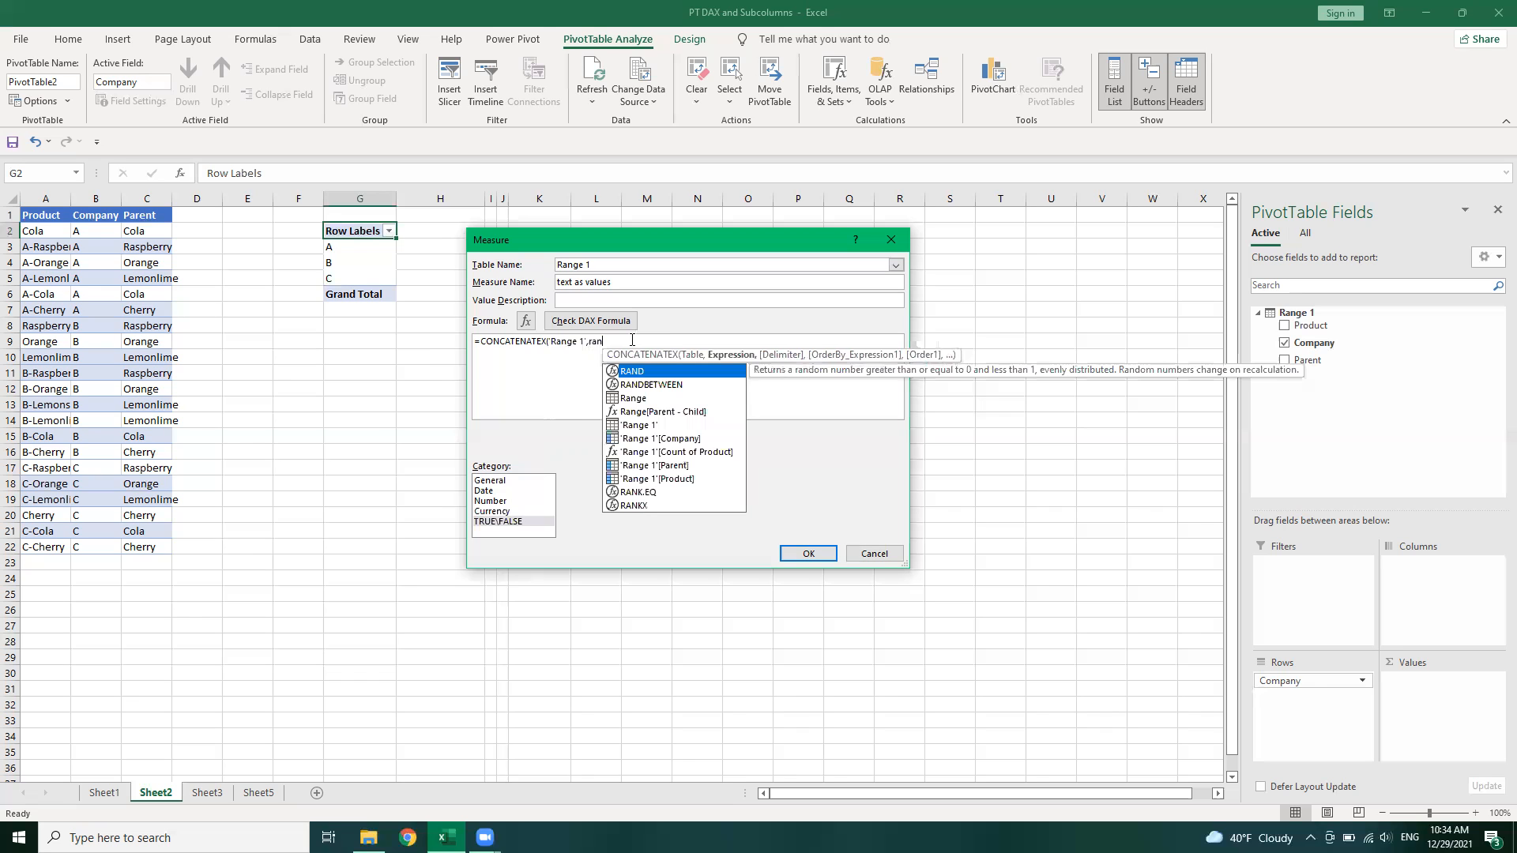
key(Down)
key(Down)
key(Down)
key(Down)
key(Down)
key(Down)
key(Down)
key(Down)
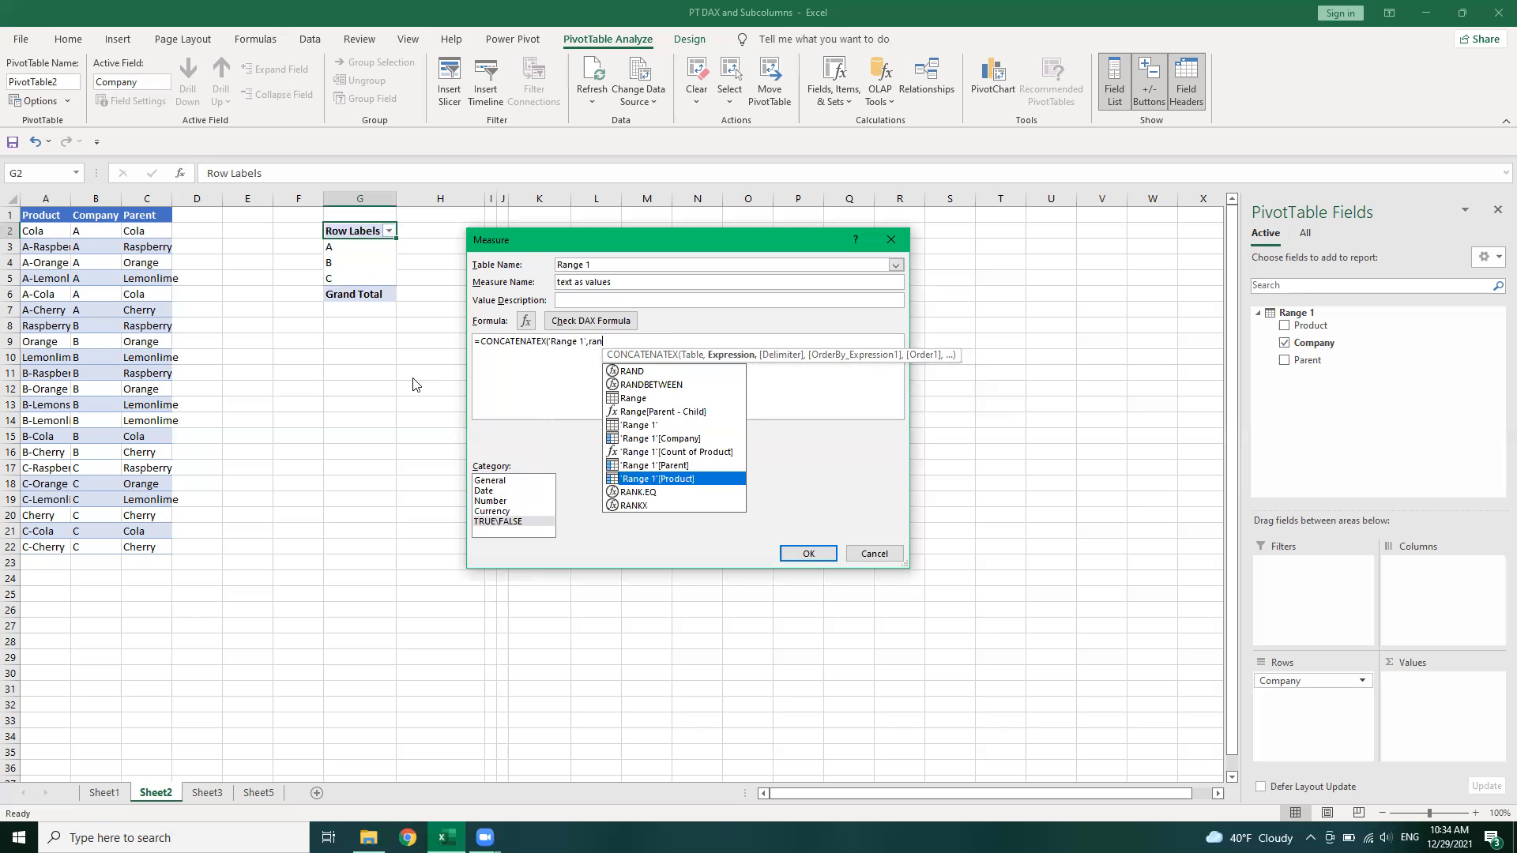
key(Tab)
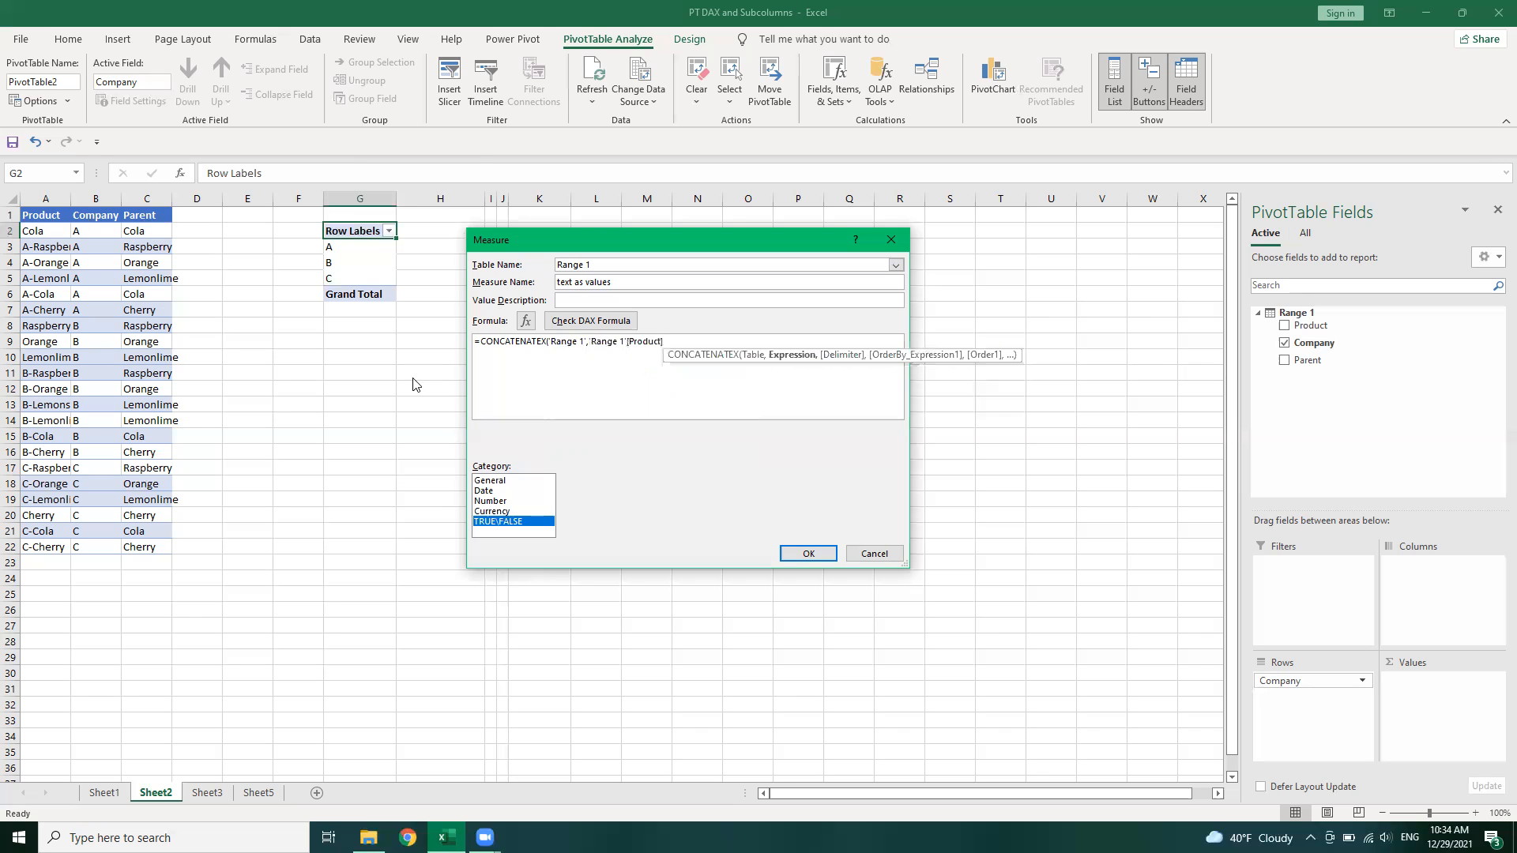
Finish the formula with a ", " delimiter, check the DAX formula, and save the measure
text(,")
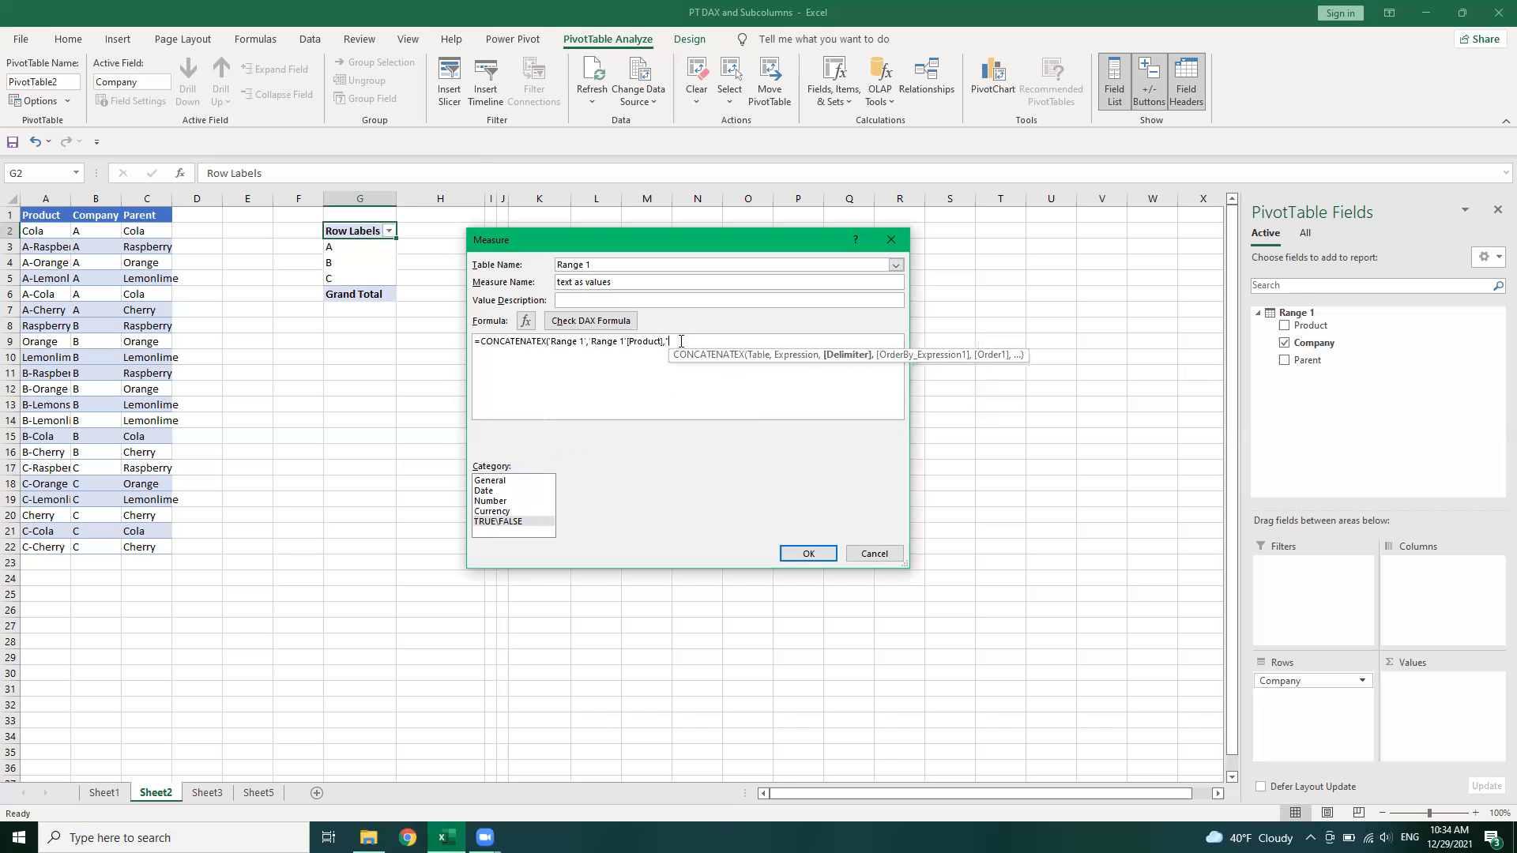
text(, ")
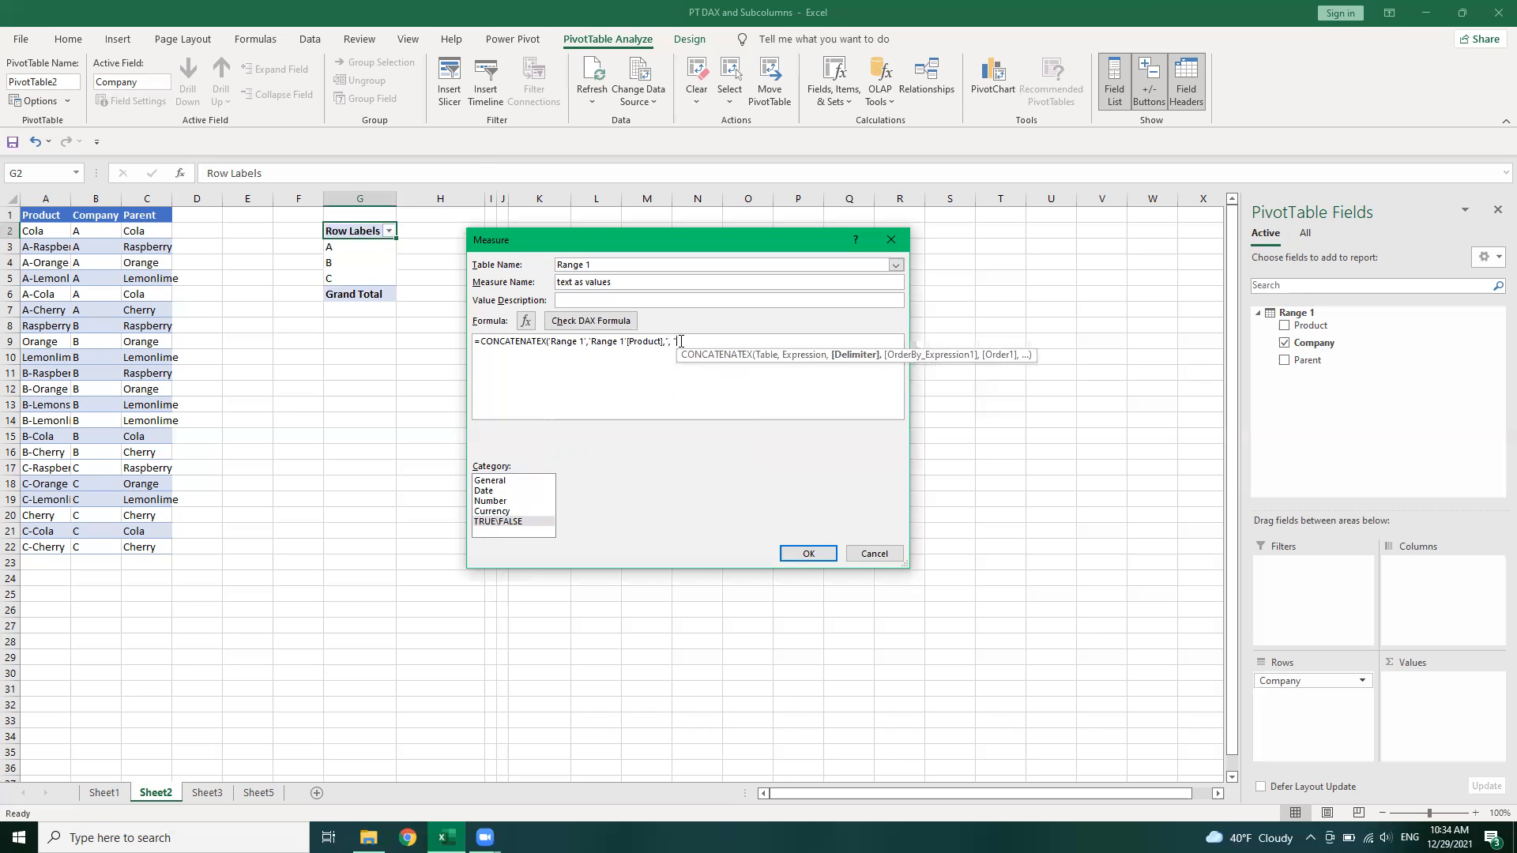
text())
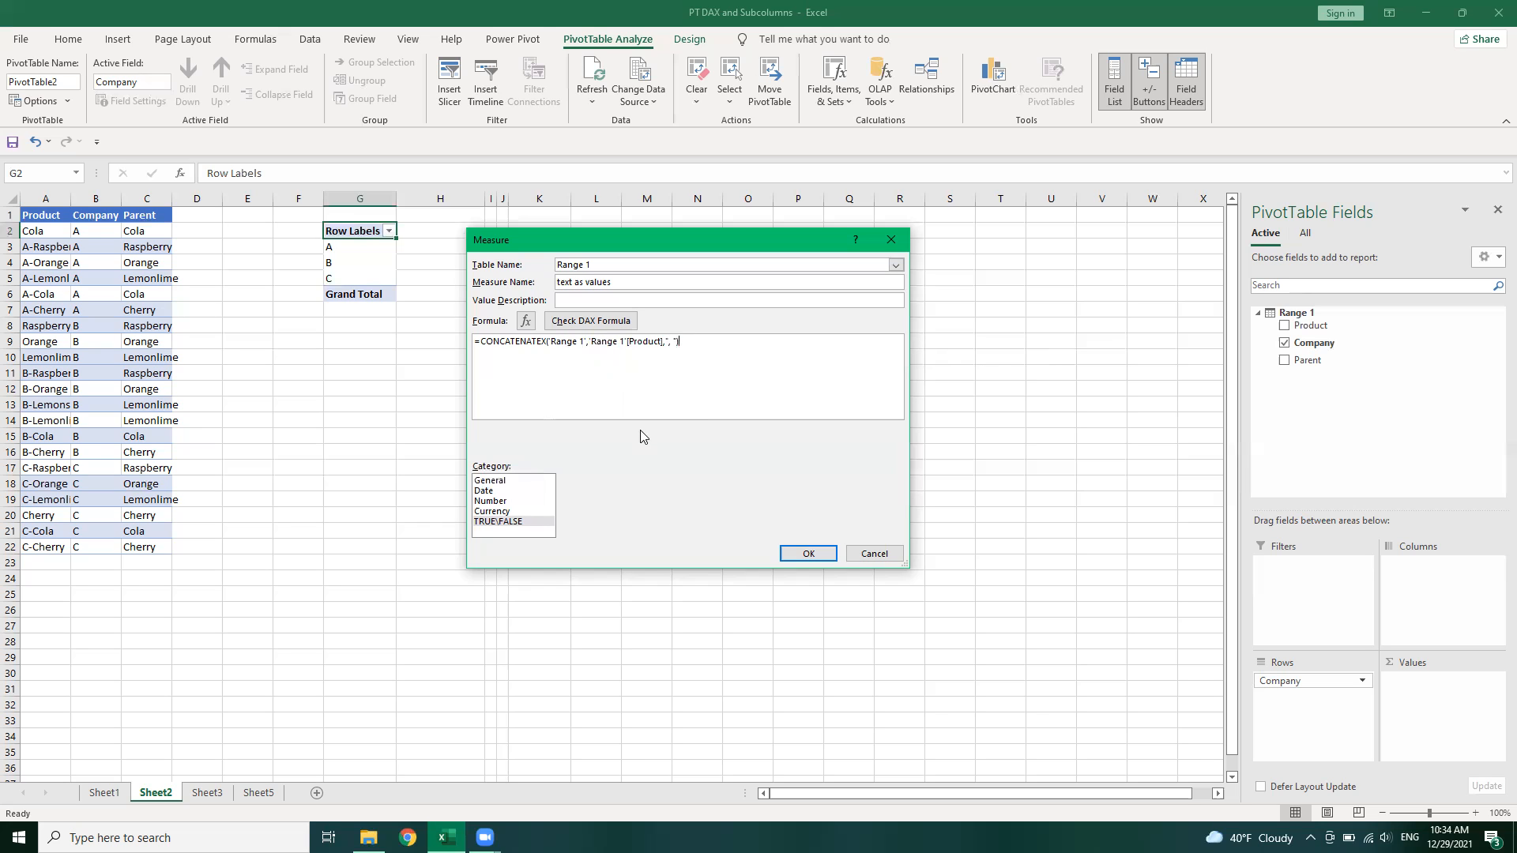
click(613, 324)
click(810, 556)
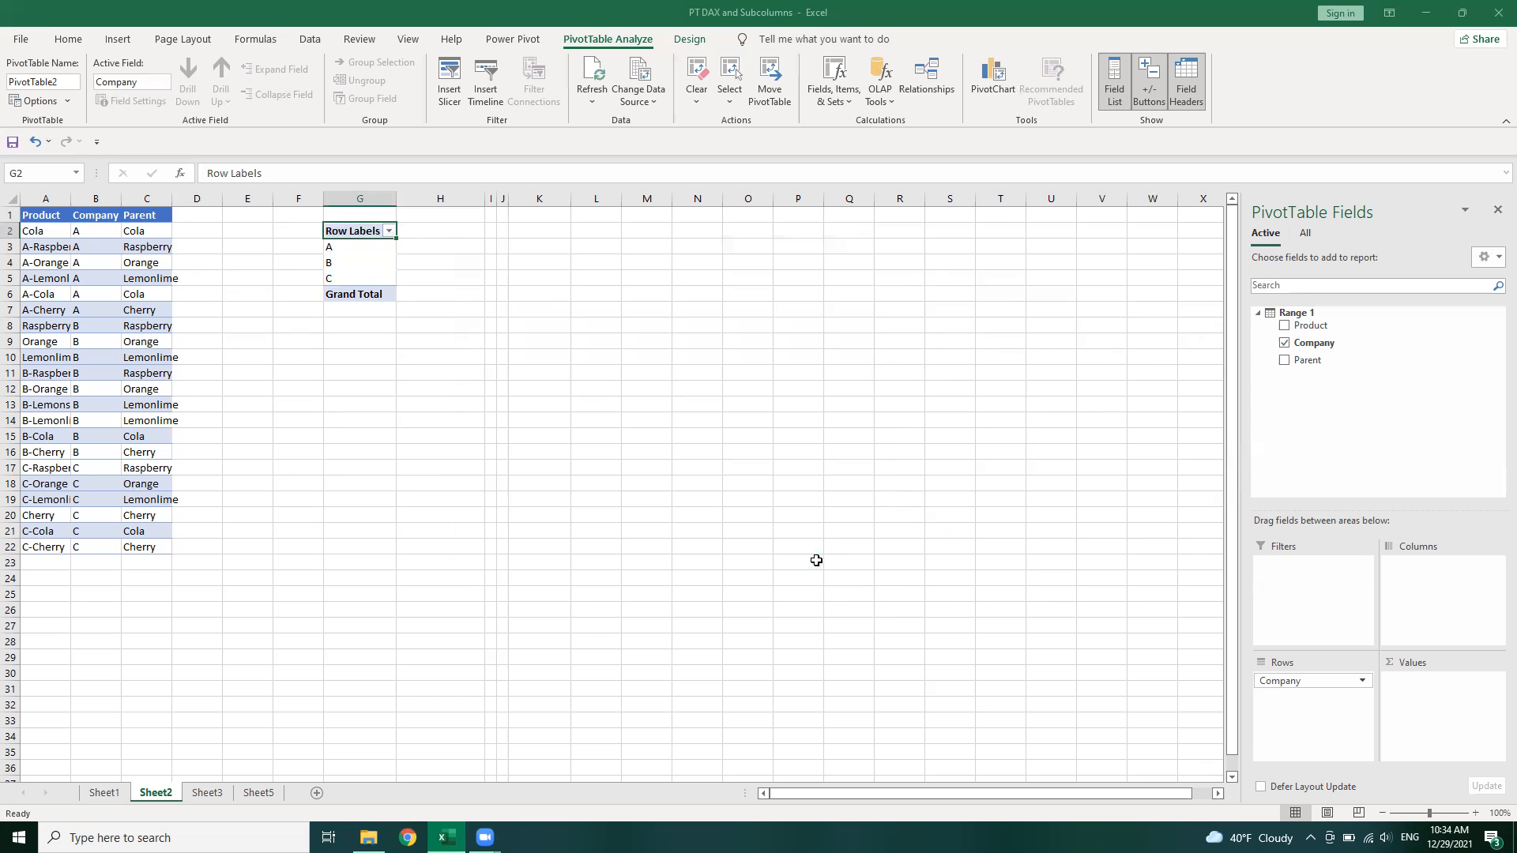
Add the text as values measure to the pivot's values and remove the grand total
drag(1325, 383, 1431, 681)
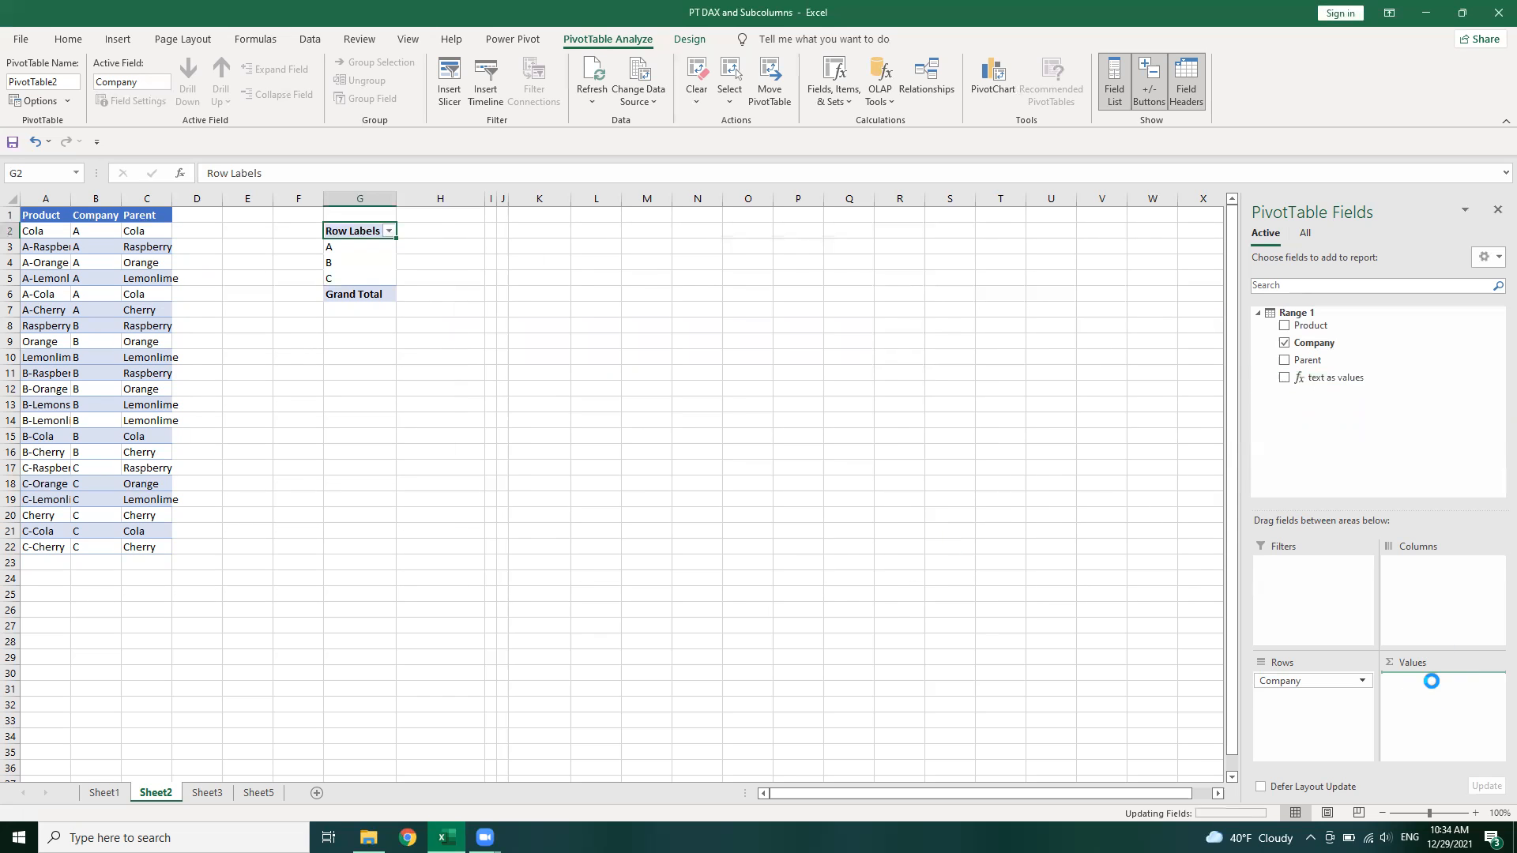
click(367, 295)
right_click(368, 296)
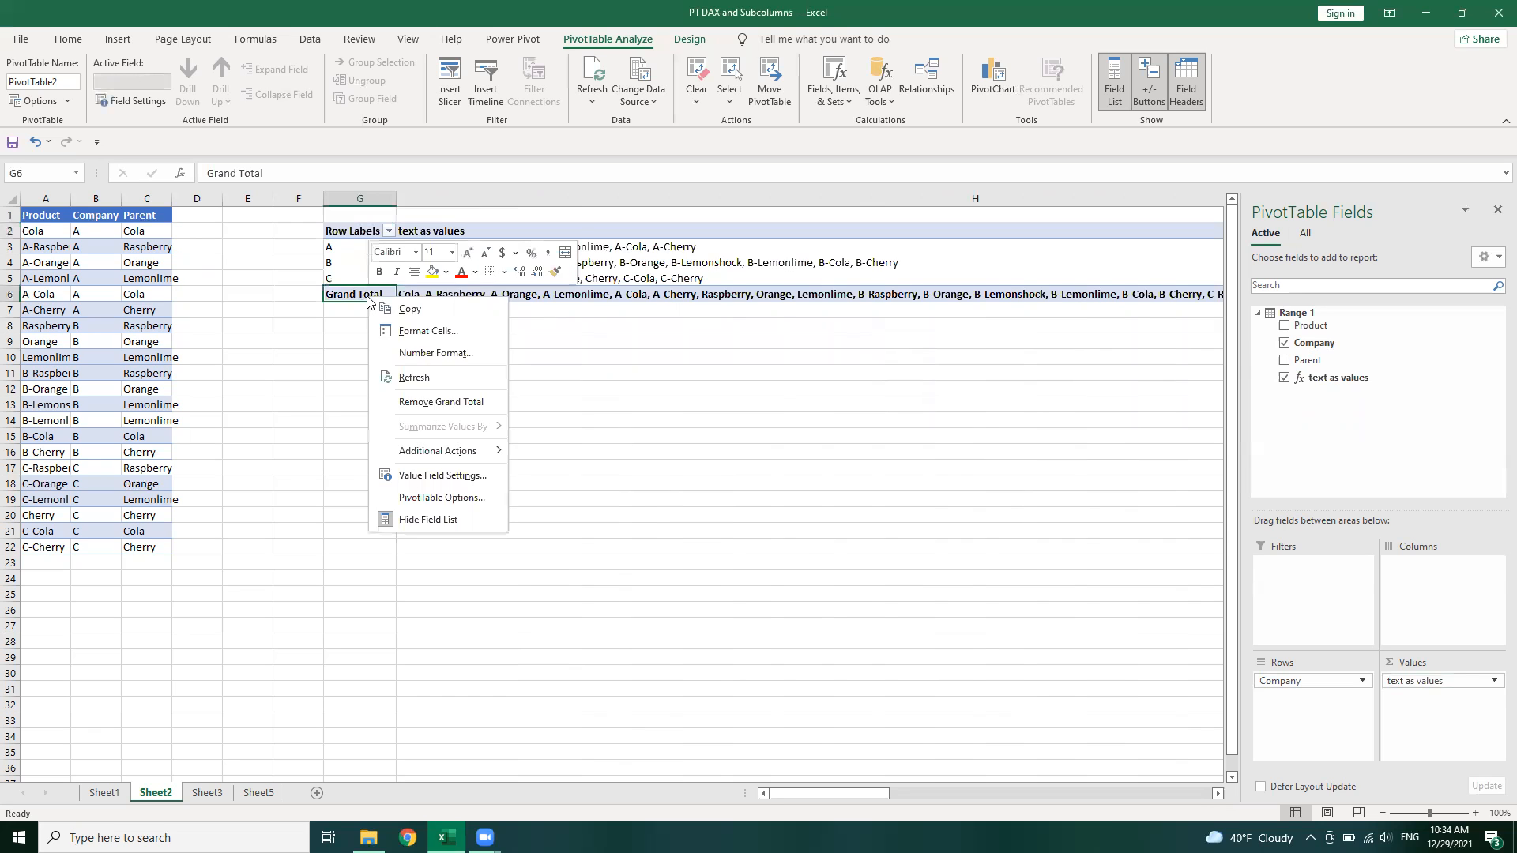
click(454, 399)
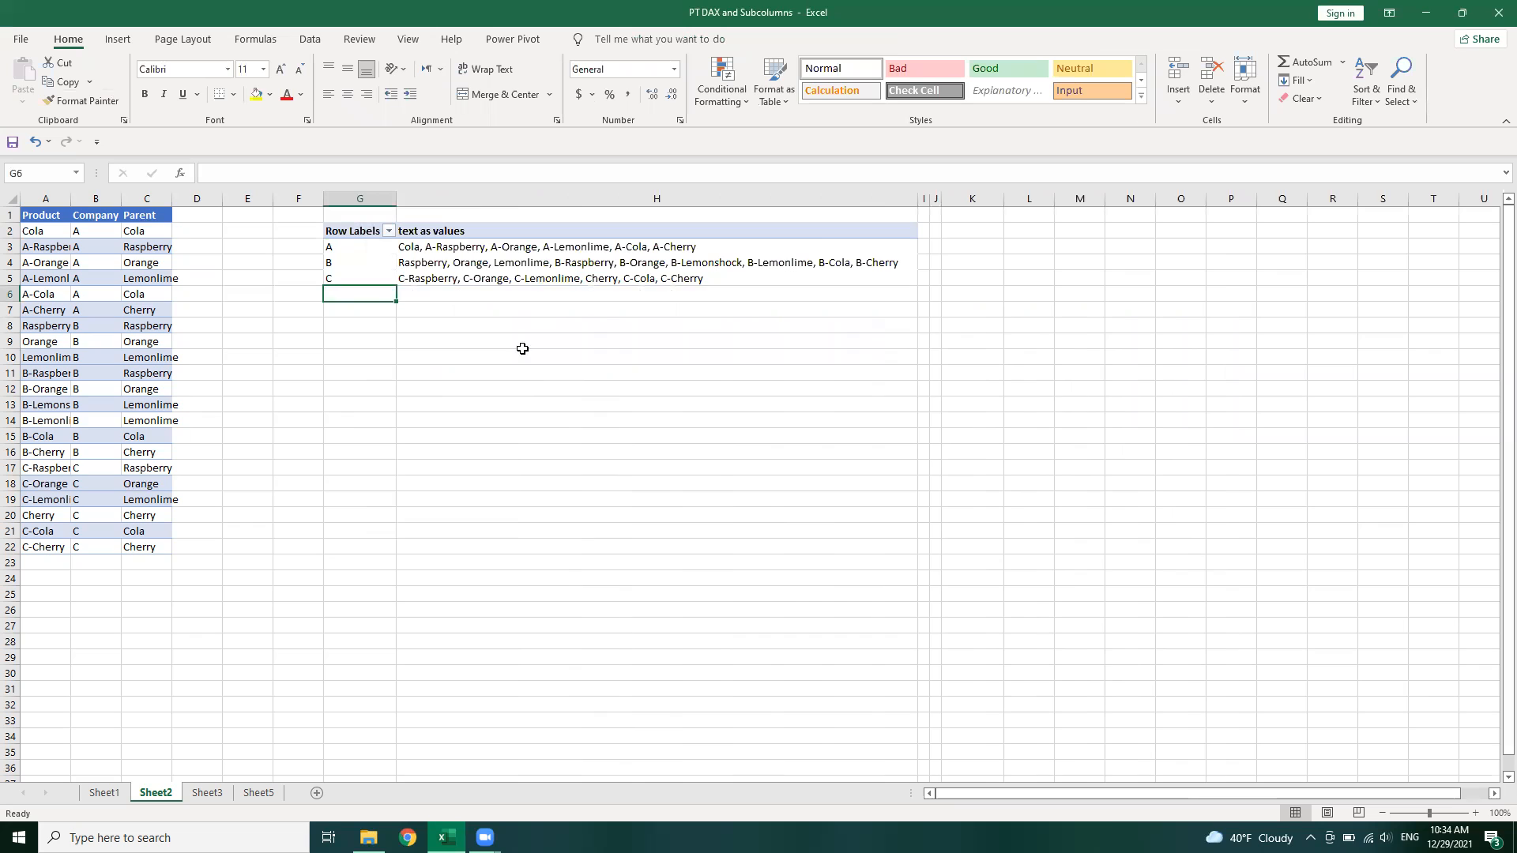
Rearrange the pivot with Parent as rows and Company as columns, removing the grand total column
click(470, 290)
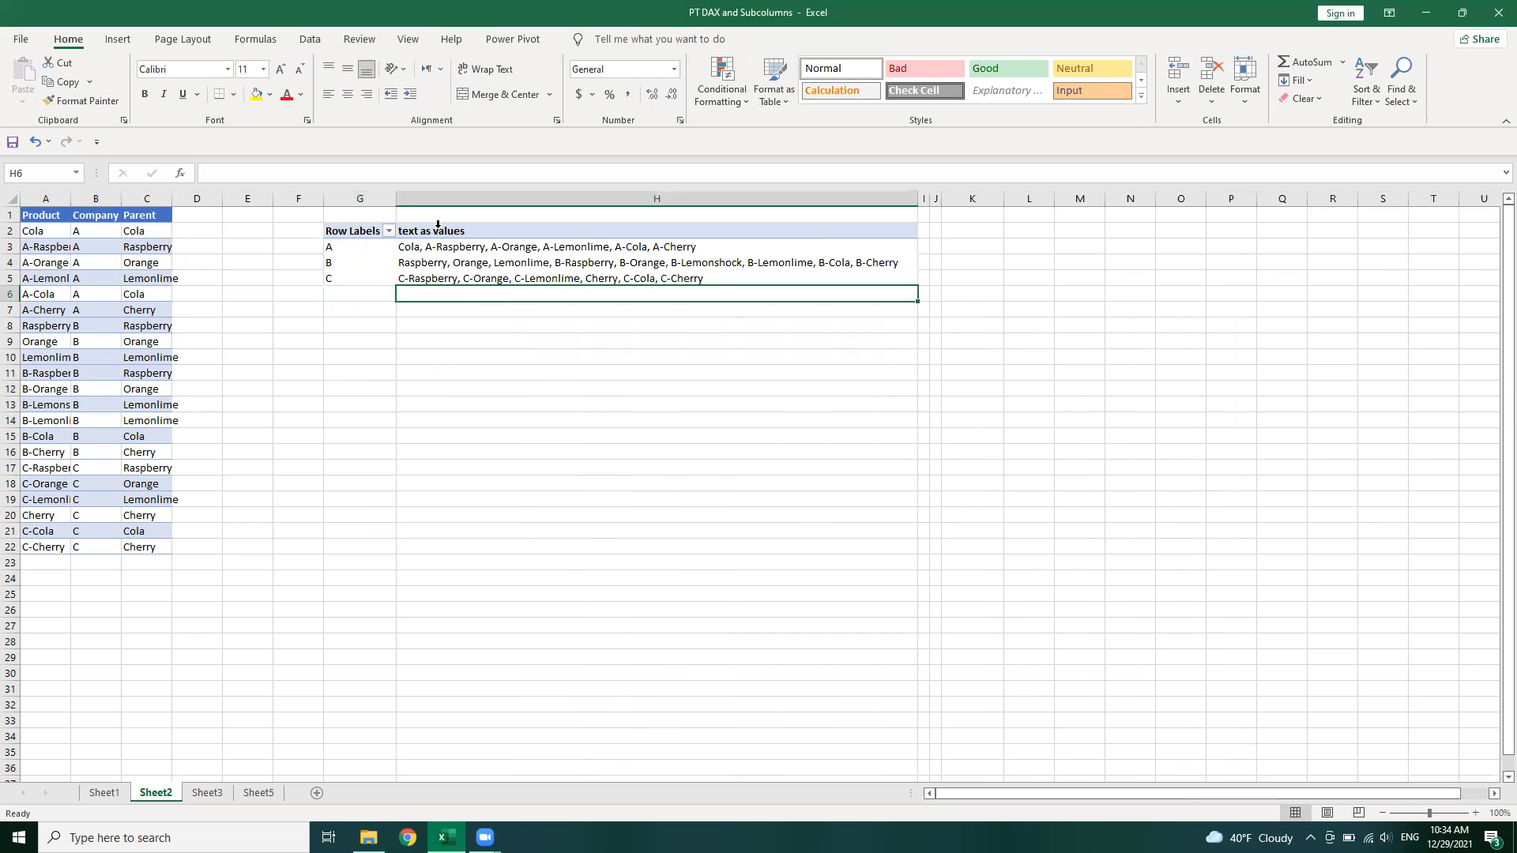
click(440, 232)
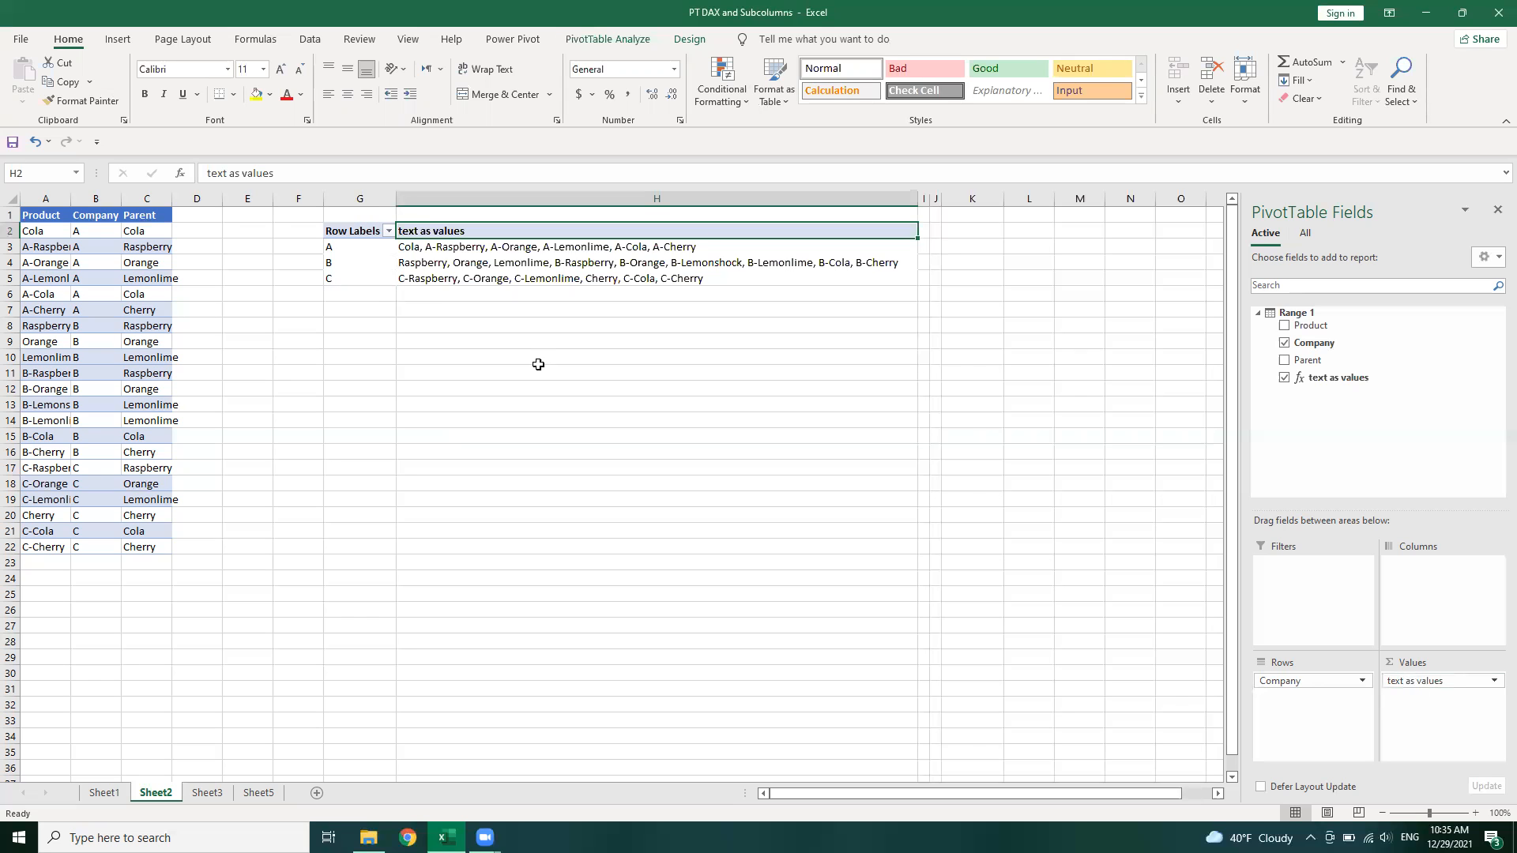
drag(1327, 364, 1318, 710)
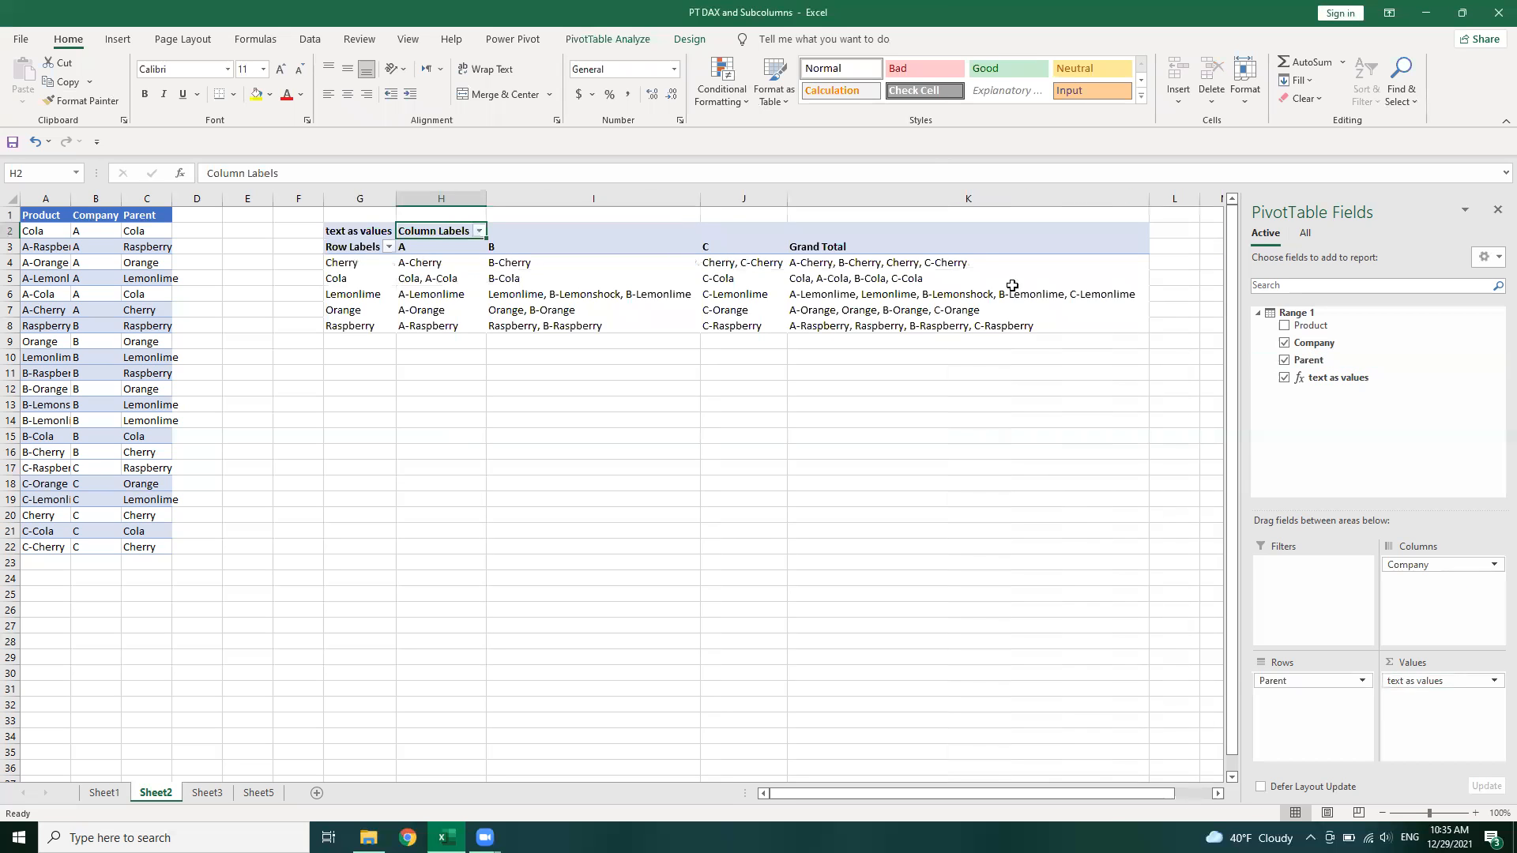
right_click(993, 252)
click(1018, 346)
click(490, 387)
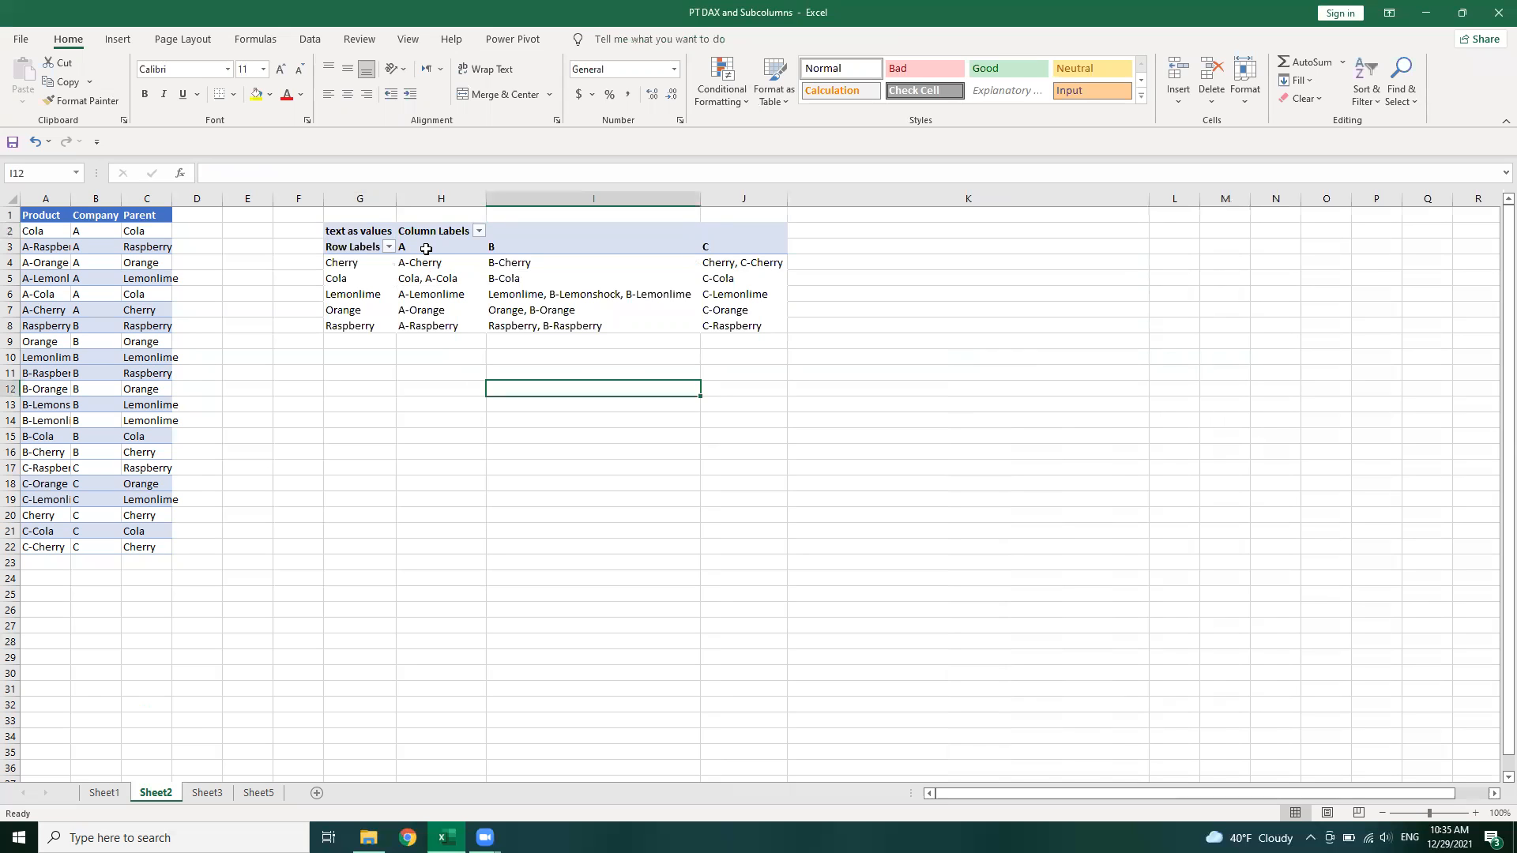
Remove Parent from the pivot and return Company to the rows
click(417, 306)
drag(1289, 687, 1353, 486)
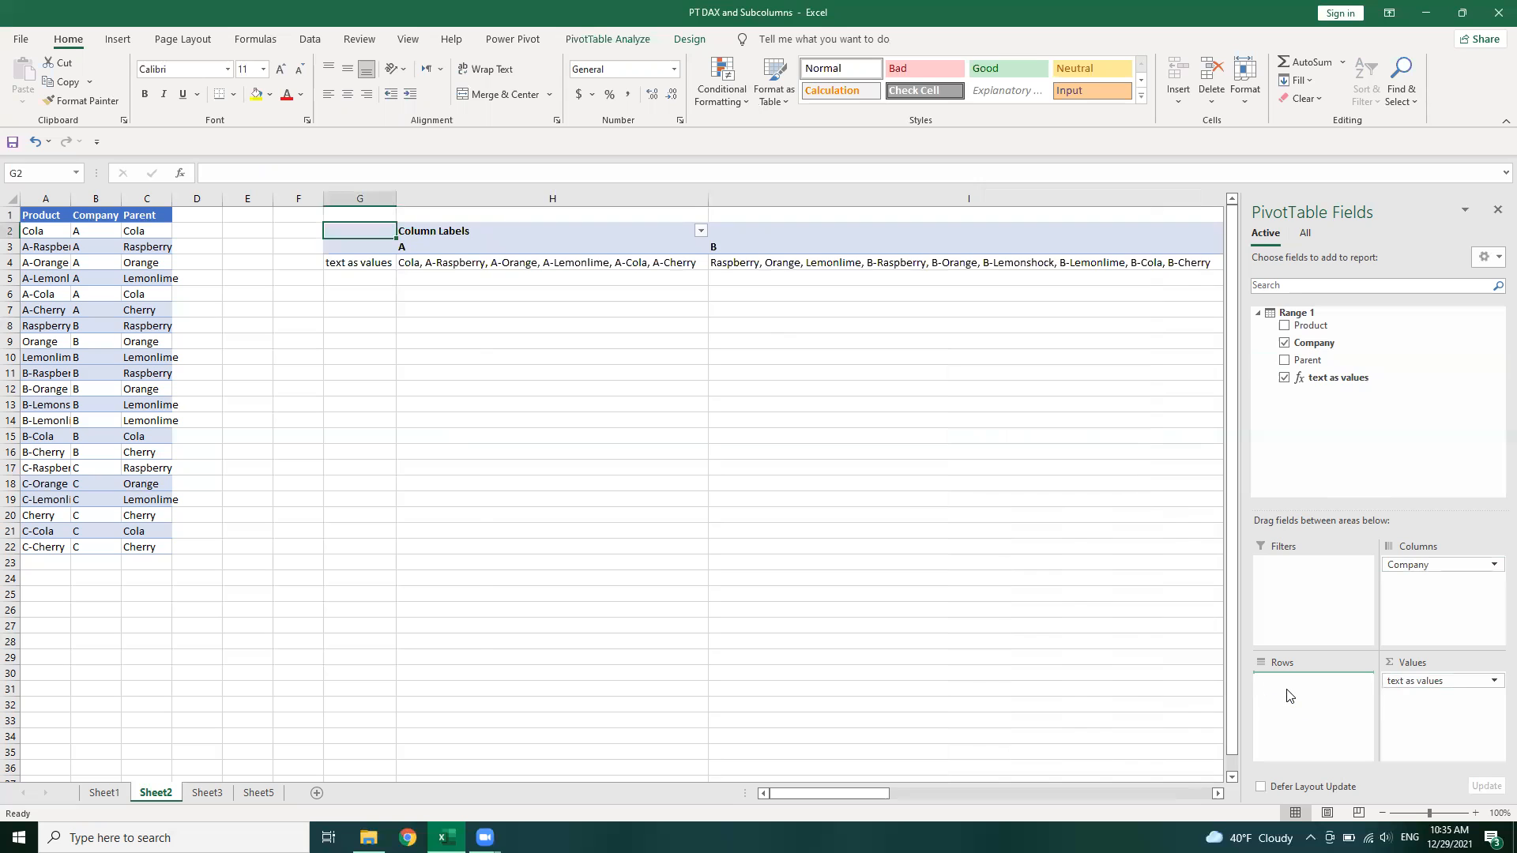
drag(1289, 695, 1290, 696)
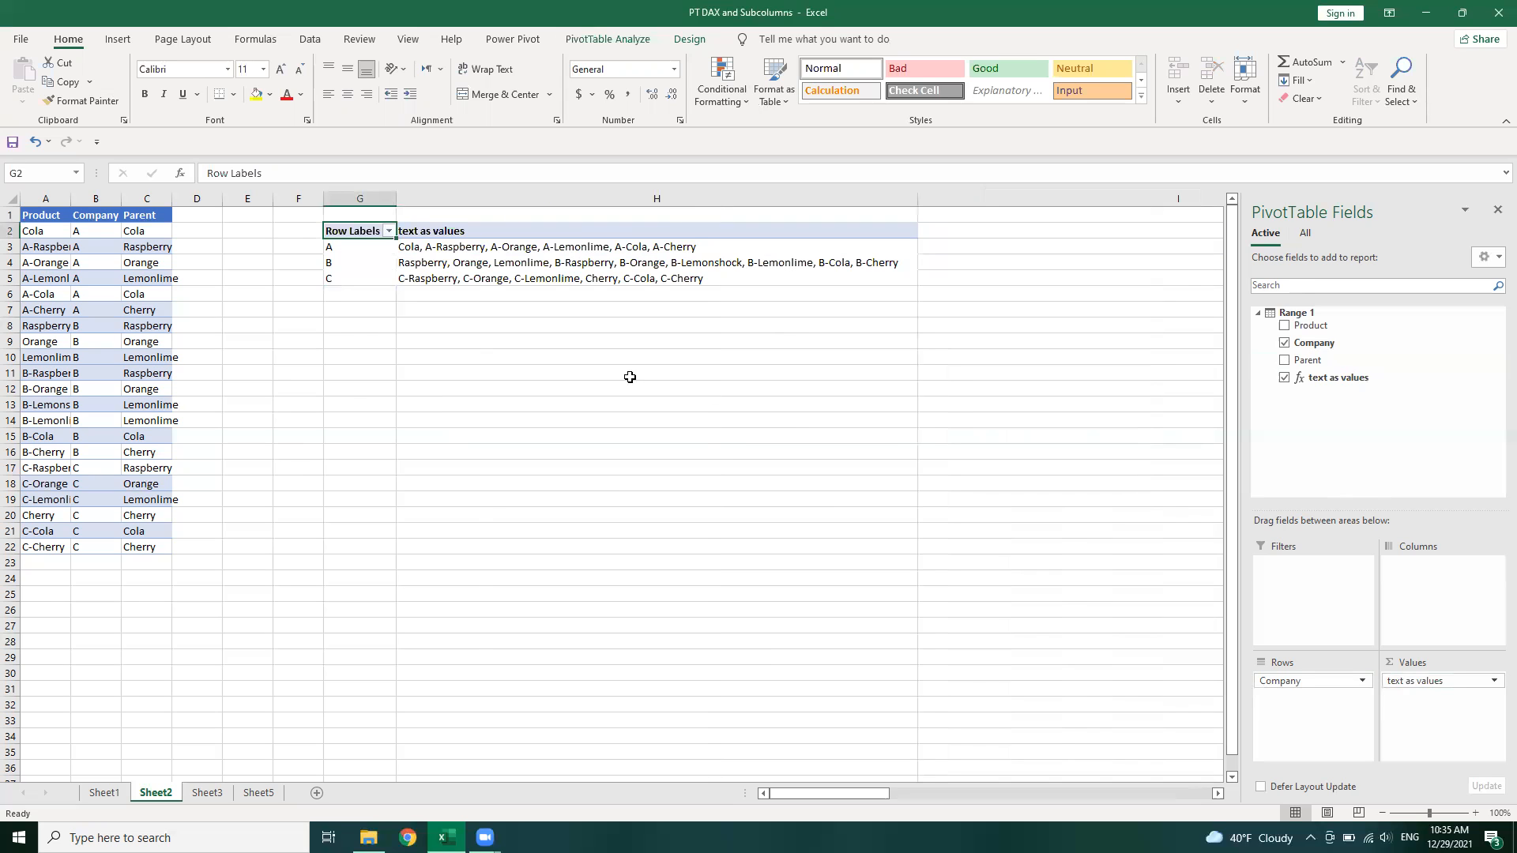
Compare the concatenated product names for each company against the Product entries in the source table
click(485, 248)
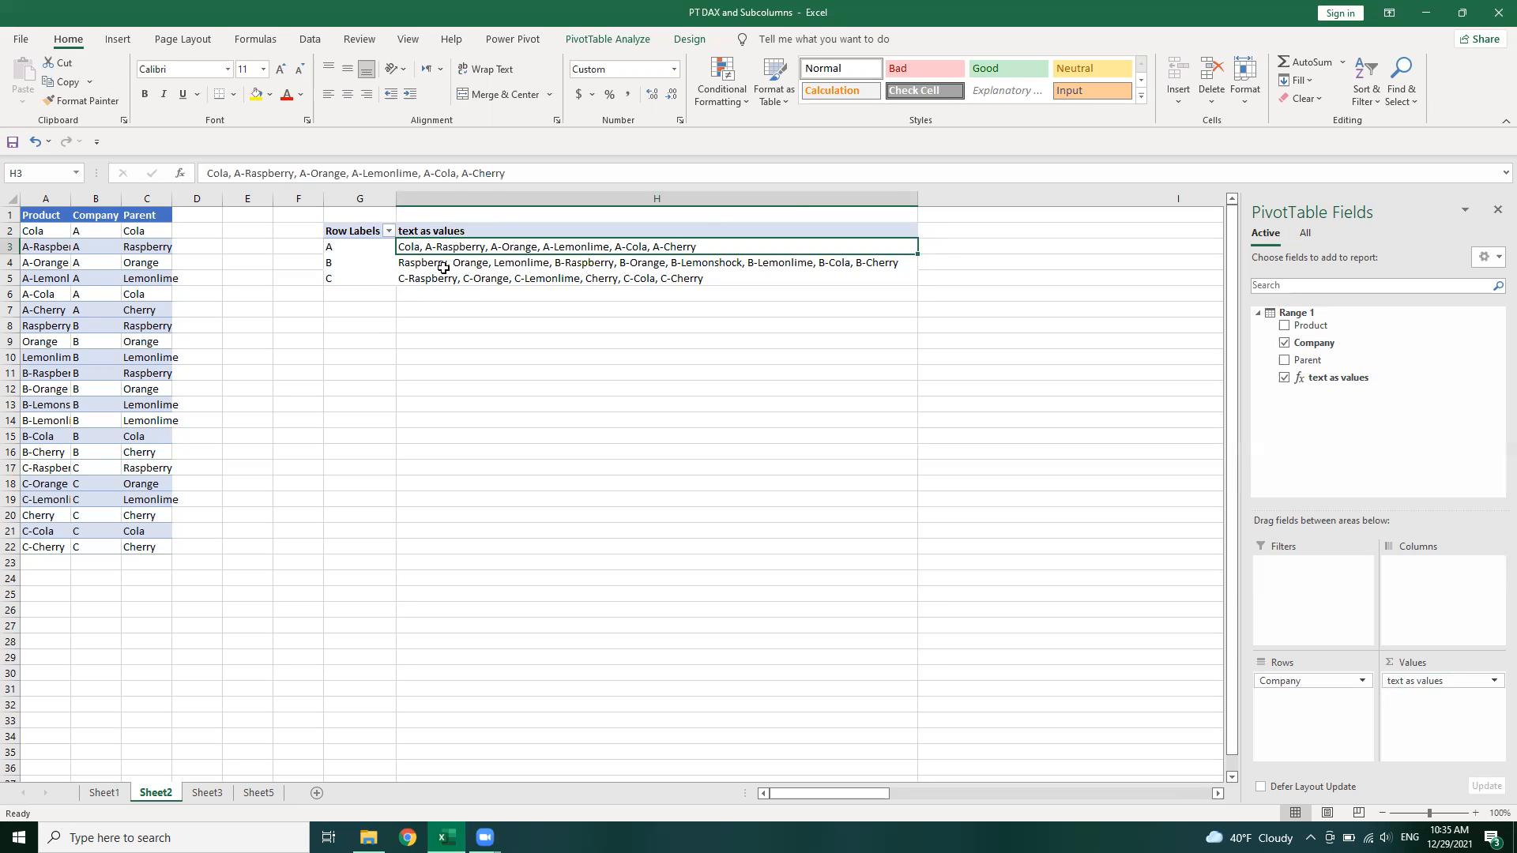
mouse_move(637, 263)
click(56, 232)
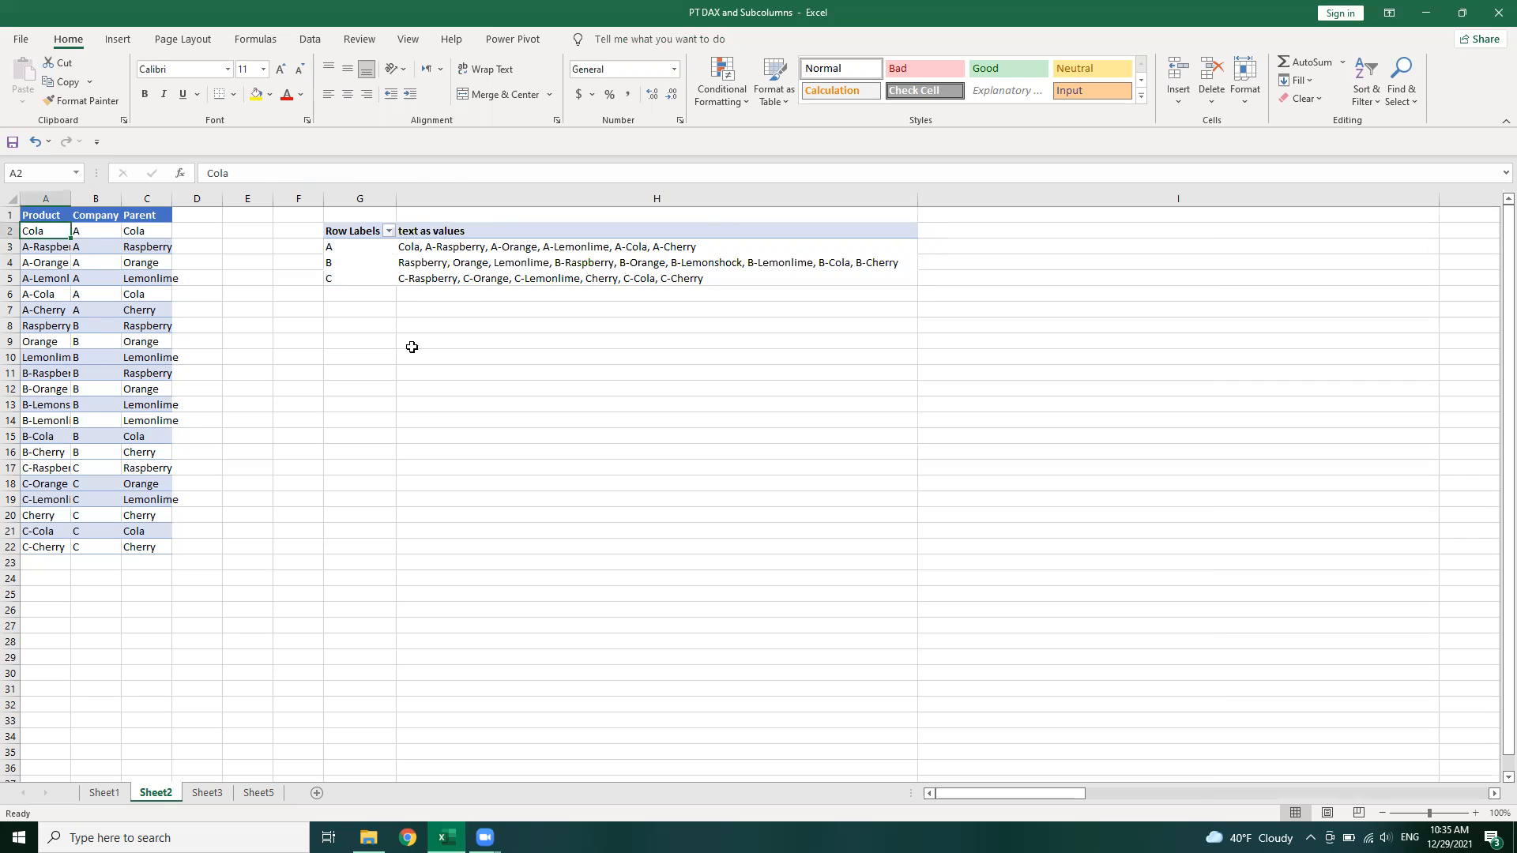
click(98, 467)
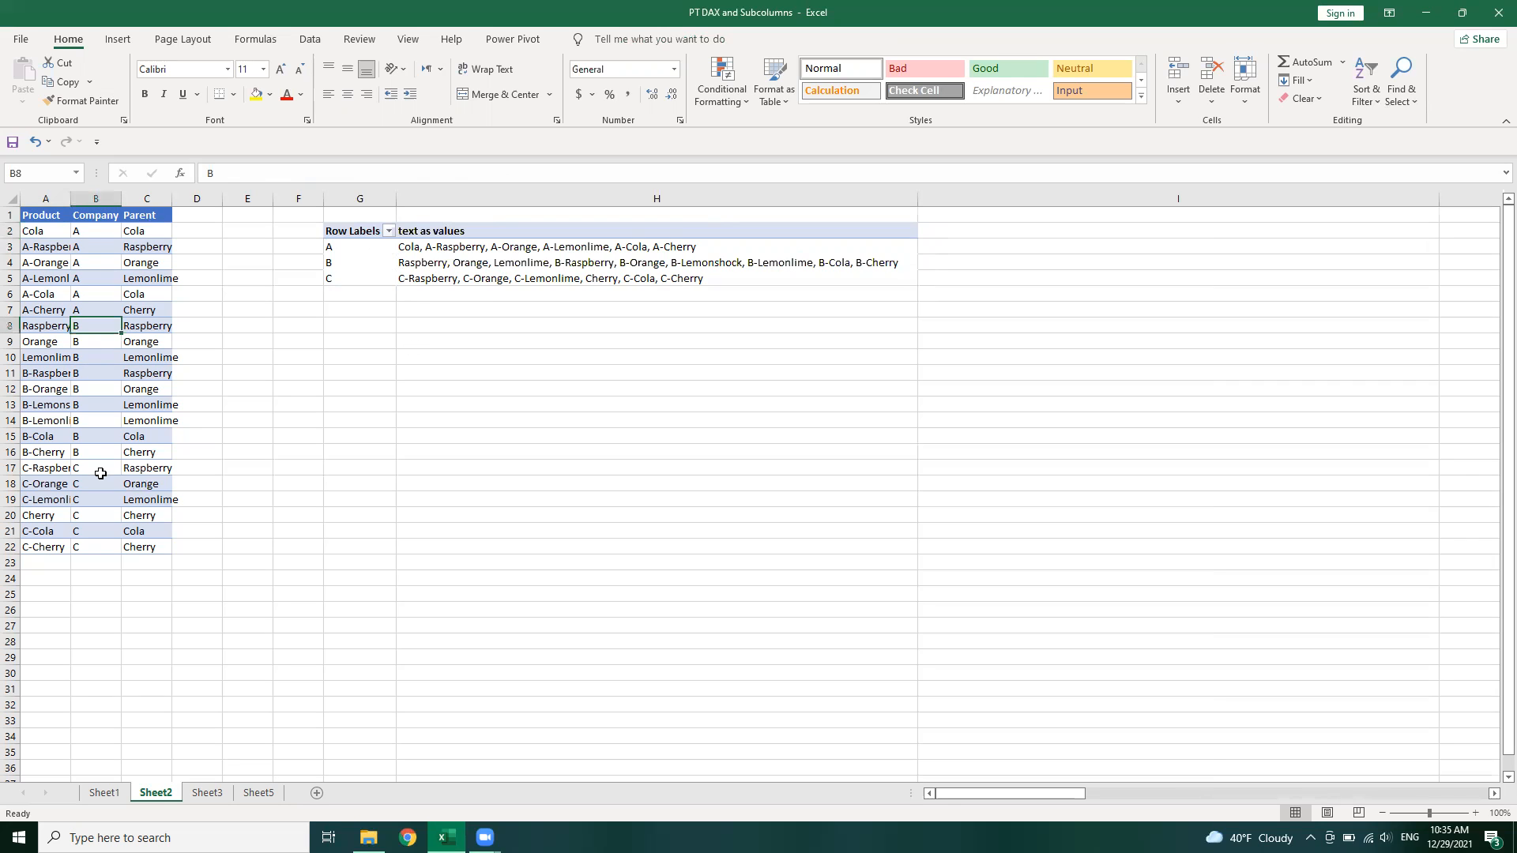
click(54, 518)
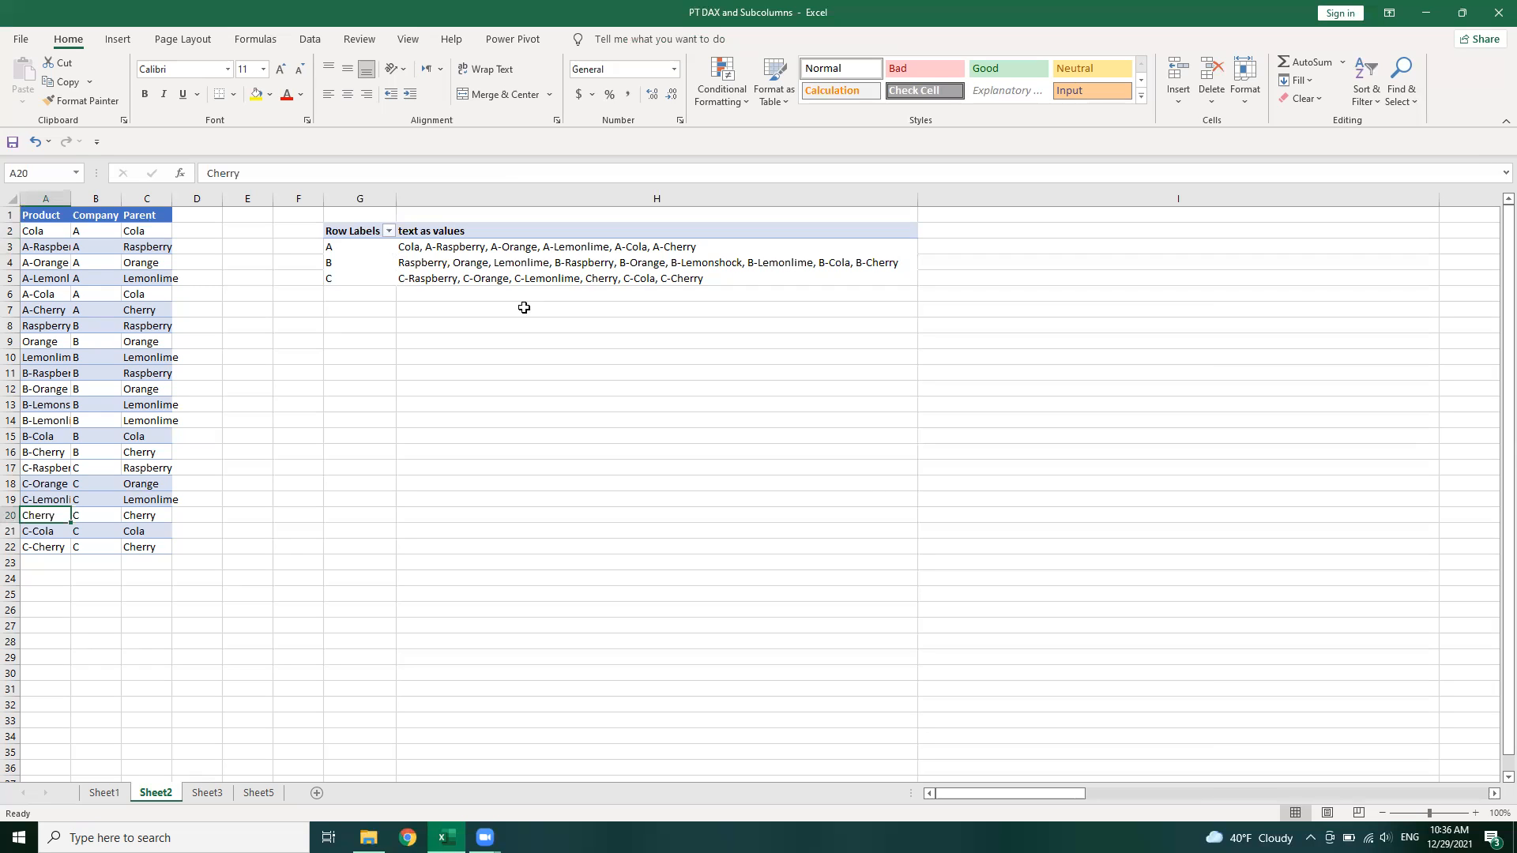
click(57, 470)
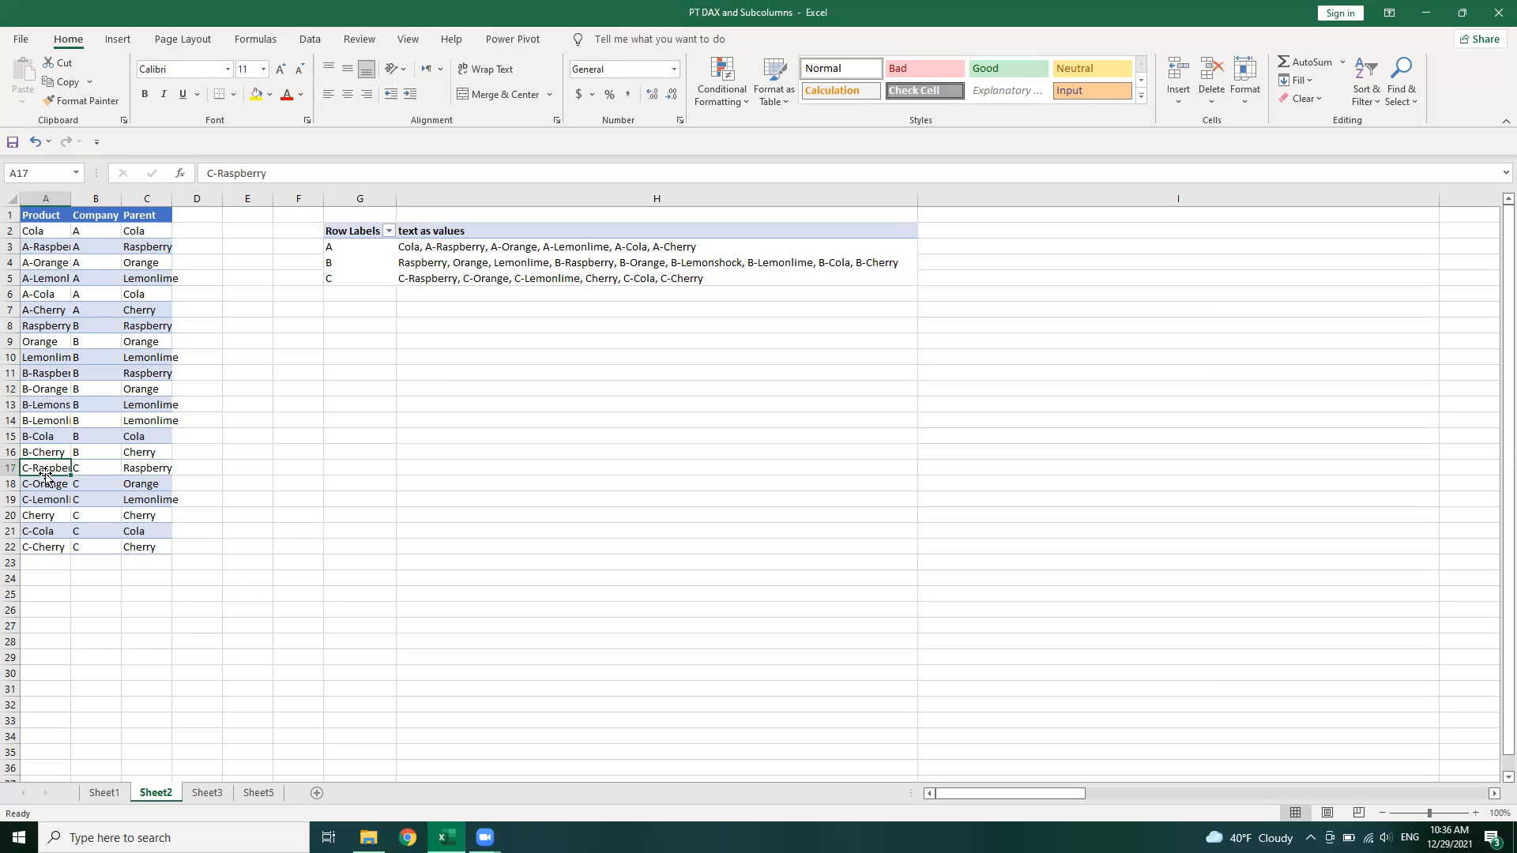
click(573, 280)
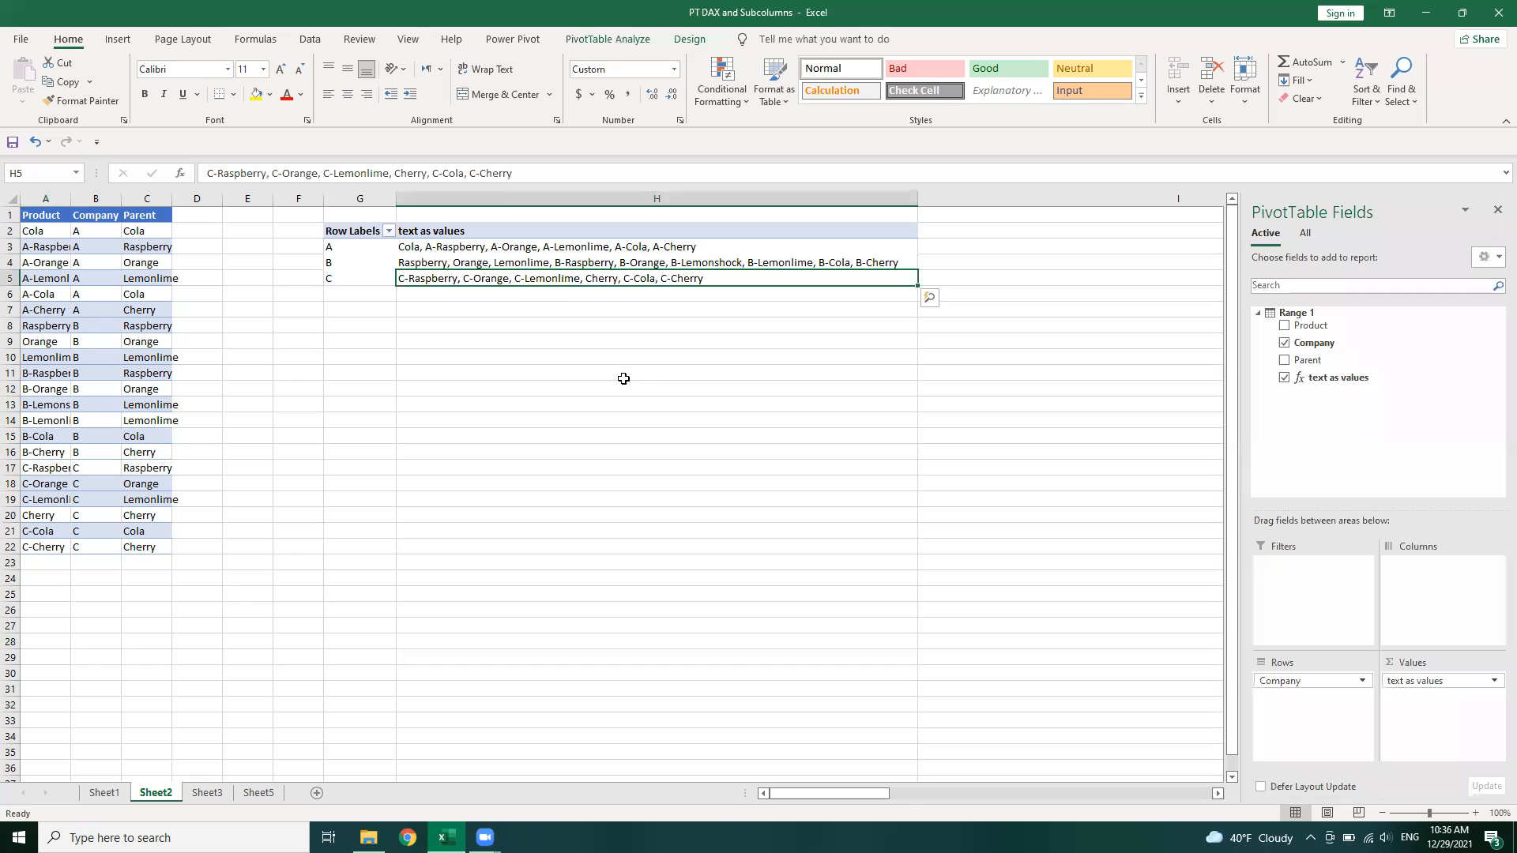